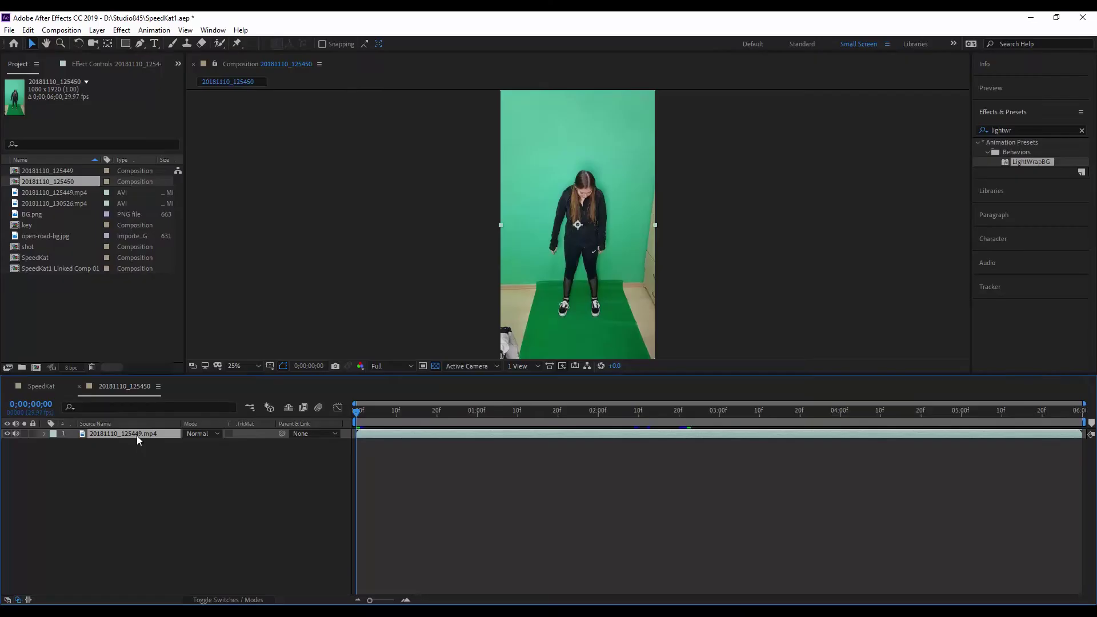
Draw a rough Pen mask around the woman and apply Keylight (1.2) to the clip
{"action": "left_click", "coordinate": [142, 43]}
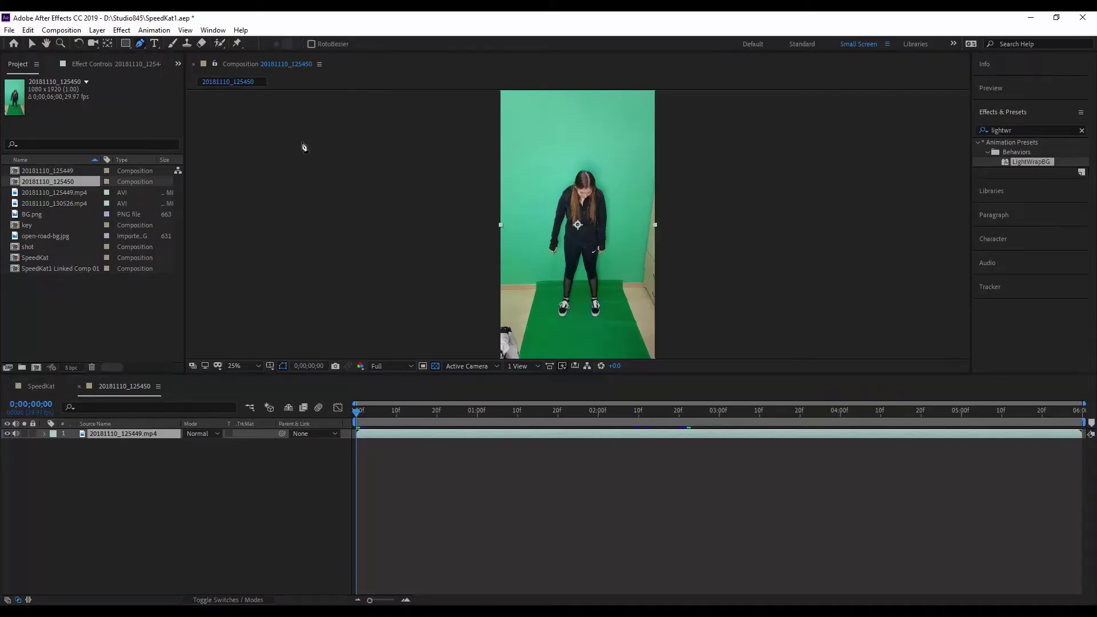
{"action": "left_click", "coordinate": [534, 194]}
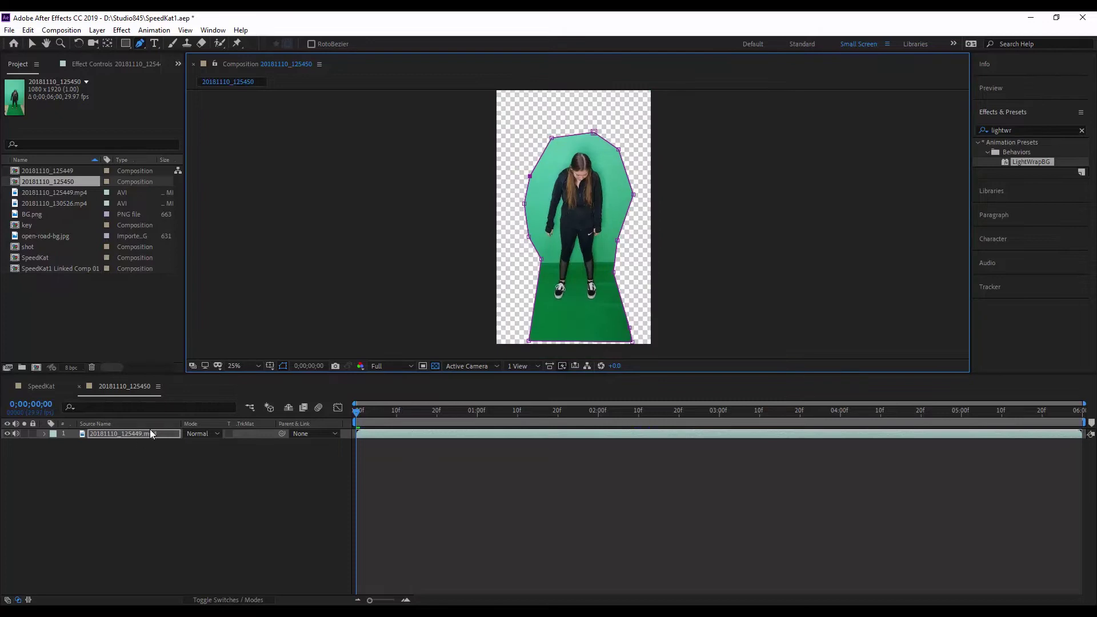
{"action": "key", "text": "ctrl+space"}
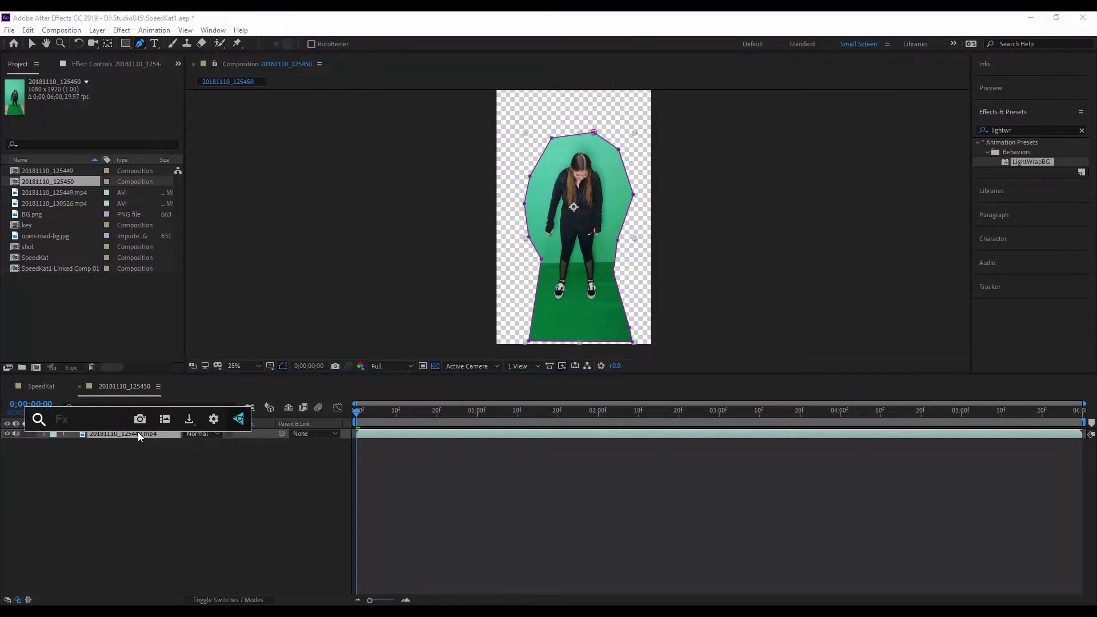
{"action": "type", "text": "keylig"}
{"action": "key", "text": "Return"}
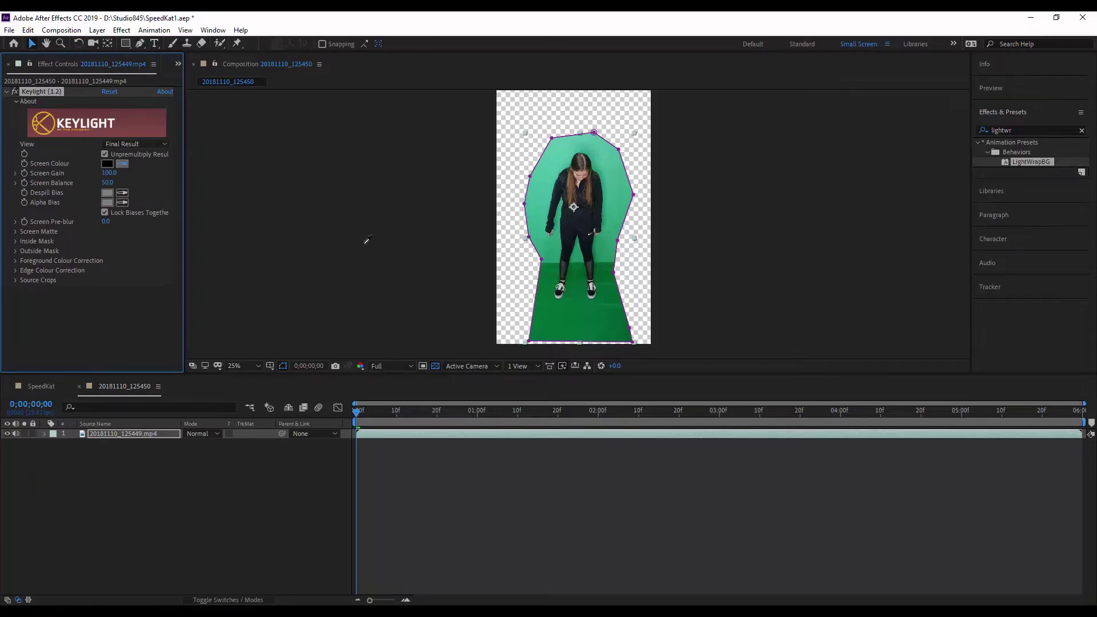
Sample the green backdrop as Keylight's Screen Colour and view the Screen Matte at 50%
{"action": "left_click", "coordinate": [551, 268]}
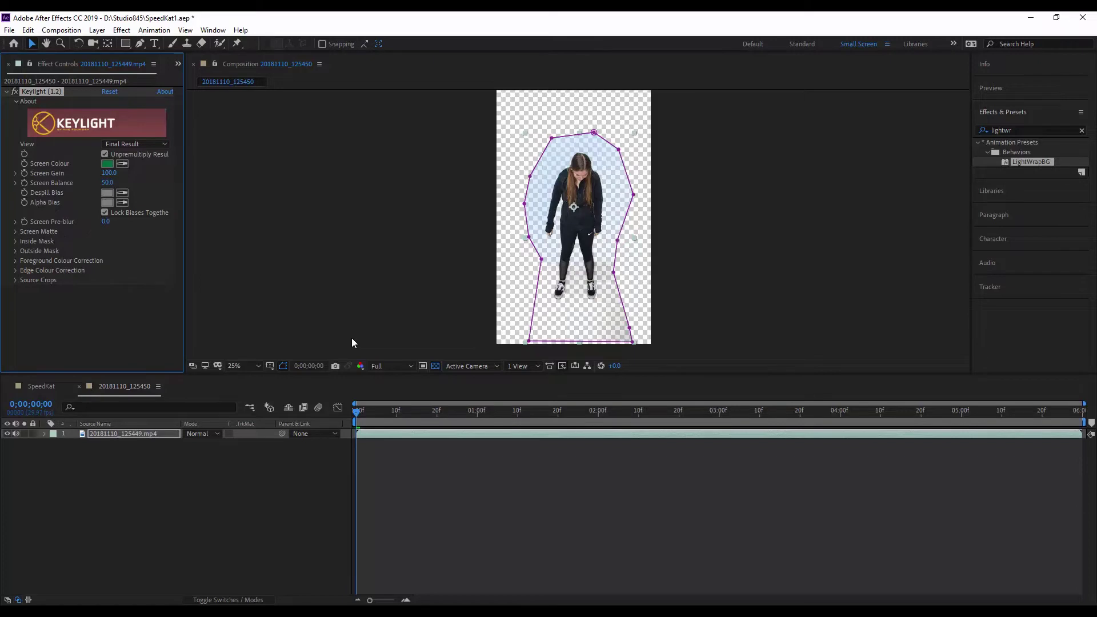
{"action": "left_click", "coordinate": [134, 145]}
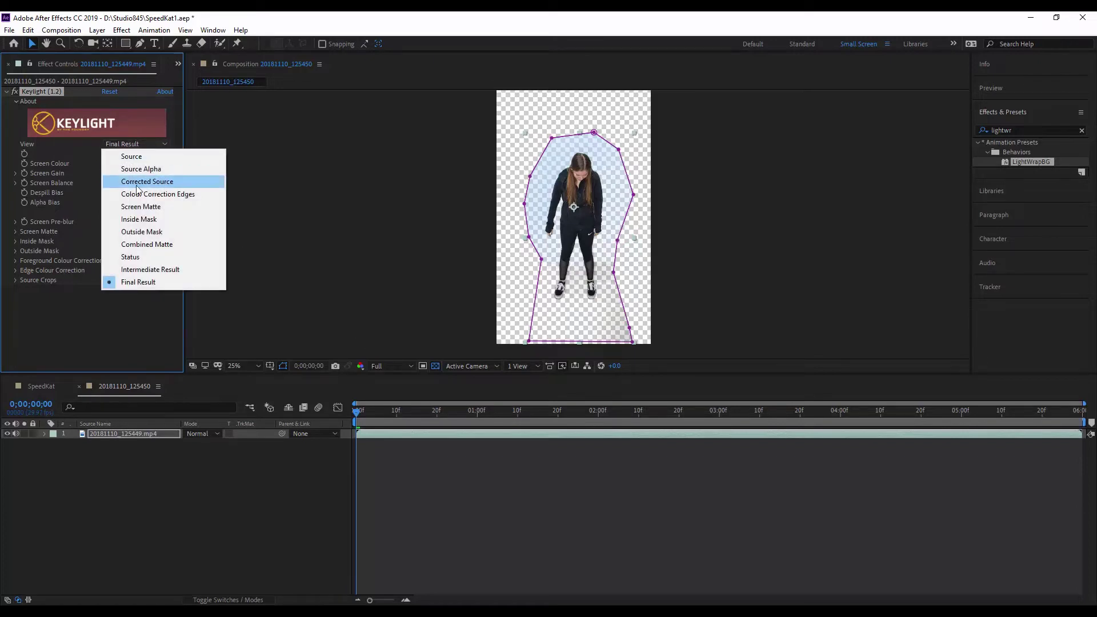
{"action": "left_click", "coordinate": [141, 208]}
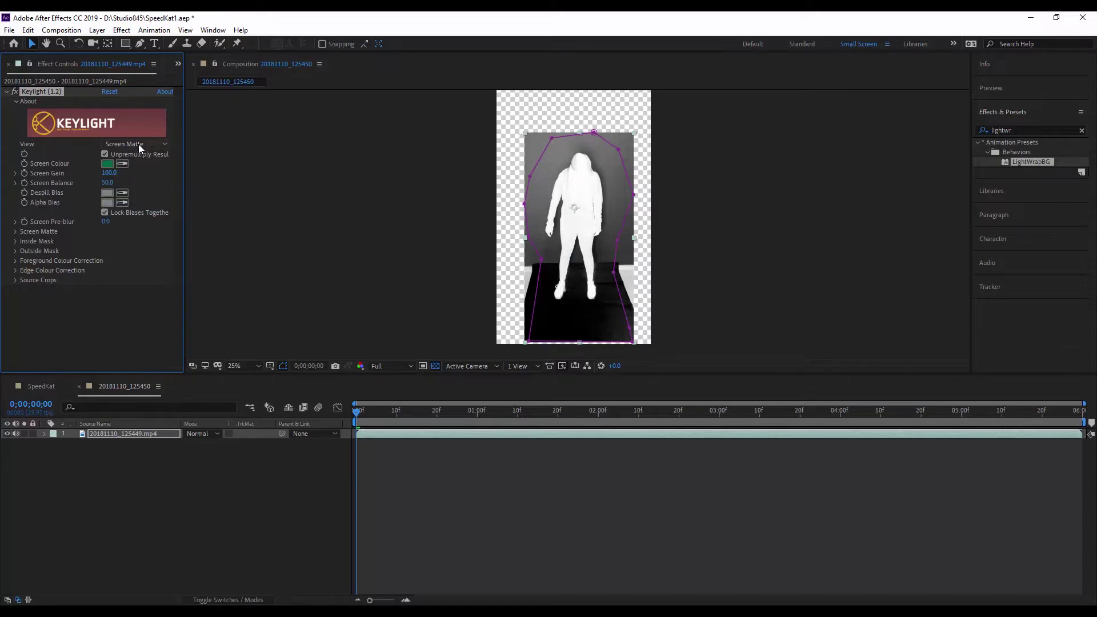
{"action": "key", "text": "period"}
{"action": "key", "text": "period"}
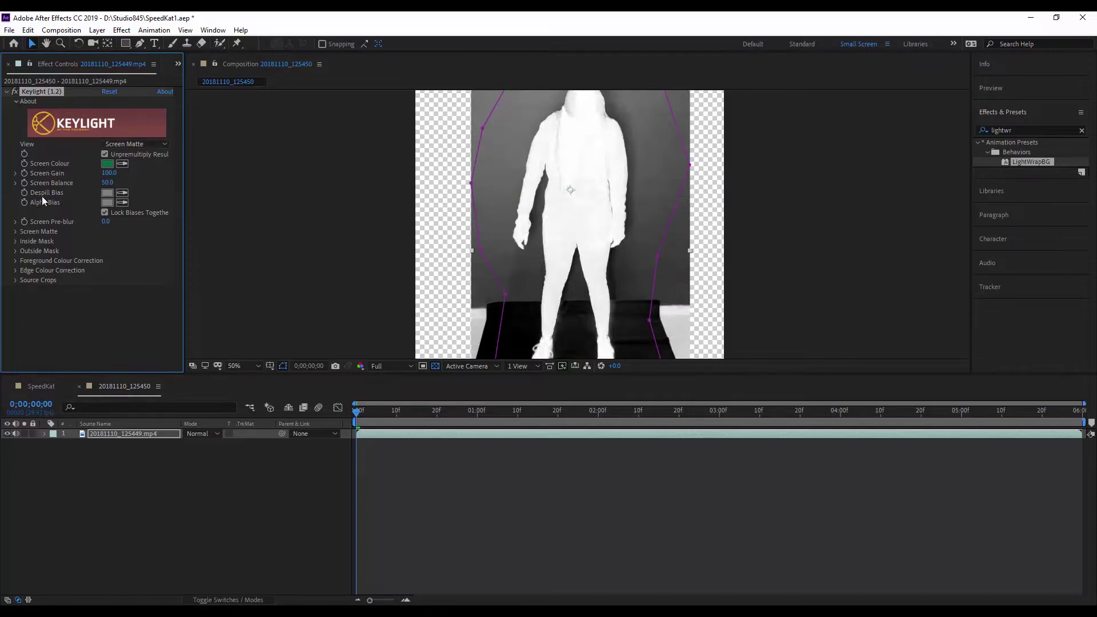
Darken Keylight's Screen Colour to 326950 in the colour picker
{"action": "left_click", "coordinate": [108, 164]}
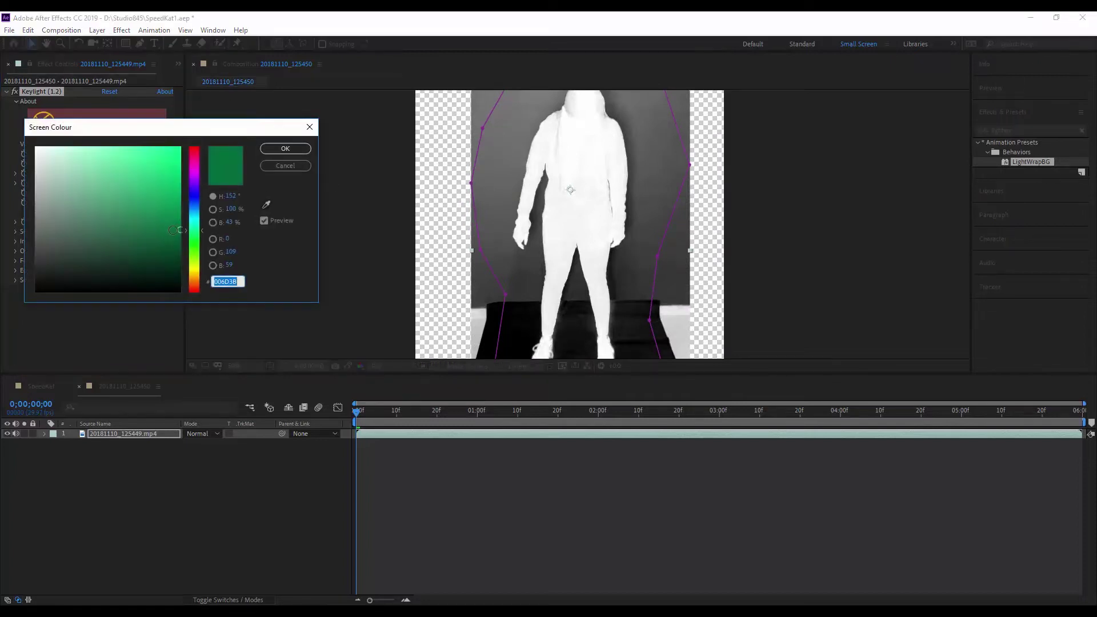
{"action": "left_click_drag", "start_coordinate": [176, 228], "coordinate": [132, 235]}
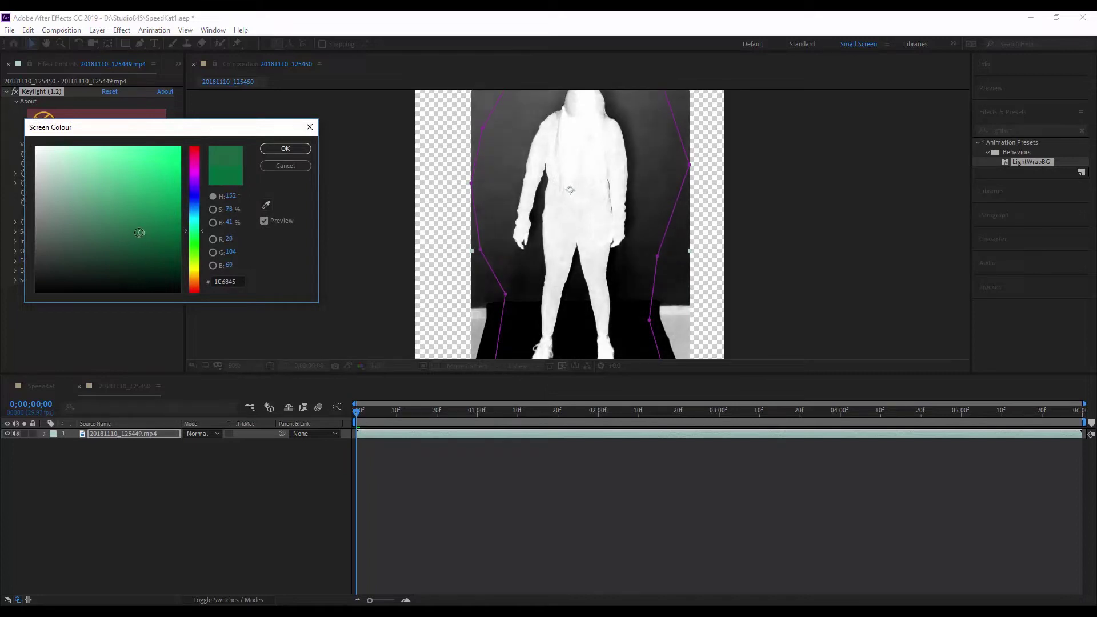
{"action": "left_click_drag", "start_coordinate": [127, 220], "coordinate": [112, 232]}
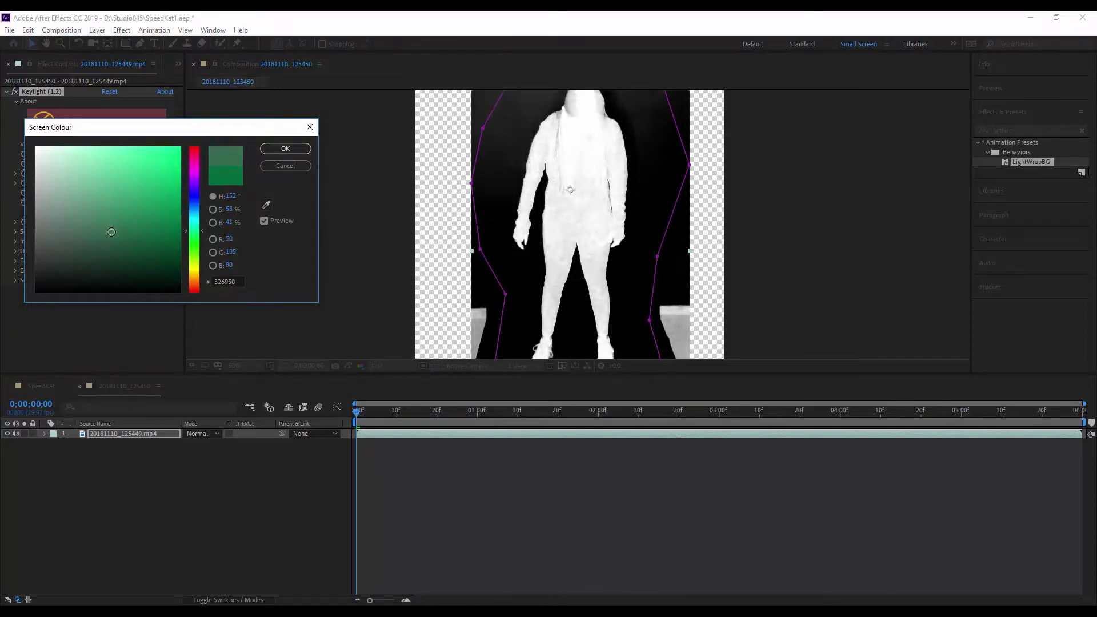
{"action": "left_click", "coordinate": [286, 150]}
Set Keylight Clip Black to 35 and Clip White to 60, then view the Final Result
{"action": "left_click", "coordinate": [16, 232]}
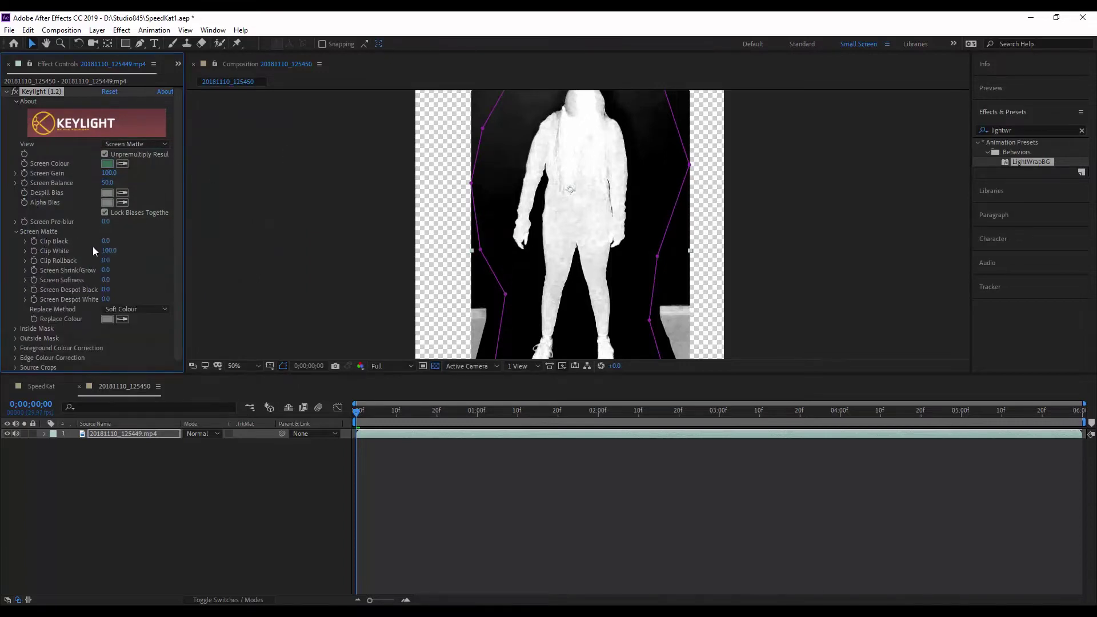
{"action": "mouse_move", "coordinate": [110, 251]}
{"action": "left_mouse_down"}
{"action": "mouse_move", "coordinate": [96, 253]}
{"action": "mouse_move", "coordinate": [117, 238]}
{"action": "left_mouse_up"}
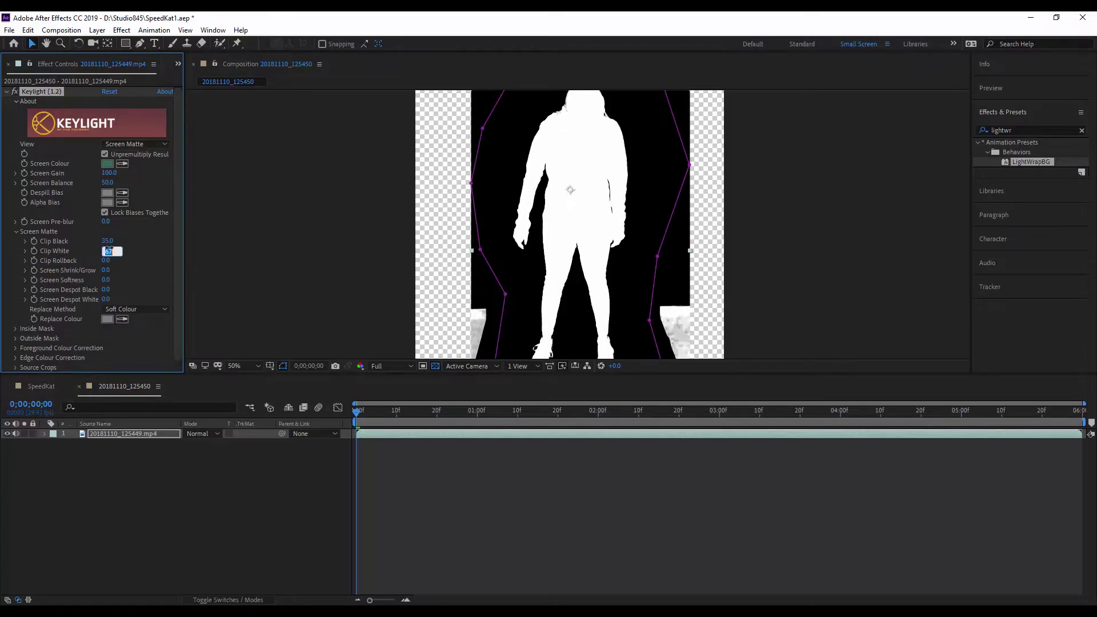
{"action": "left_click", "coordinate": [136, 144]}
{"action": "left_click", "coordinate": [133, 284]}
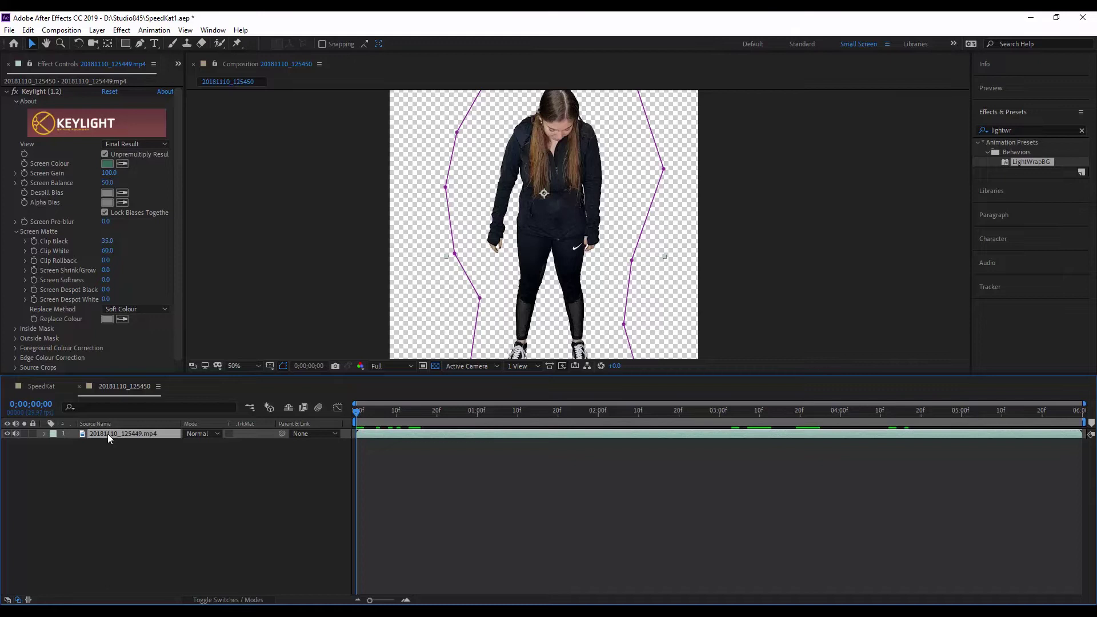
Duplicate the clip and delete Keylight from the lower copy
{"action": "key", "text": "ctrl+d"}
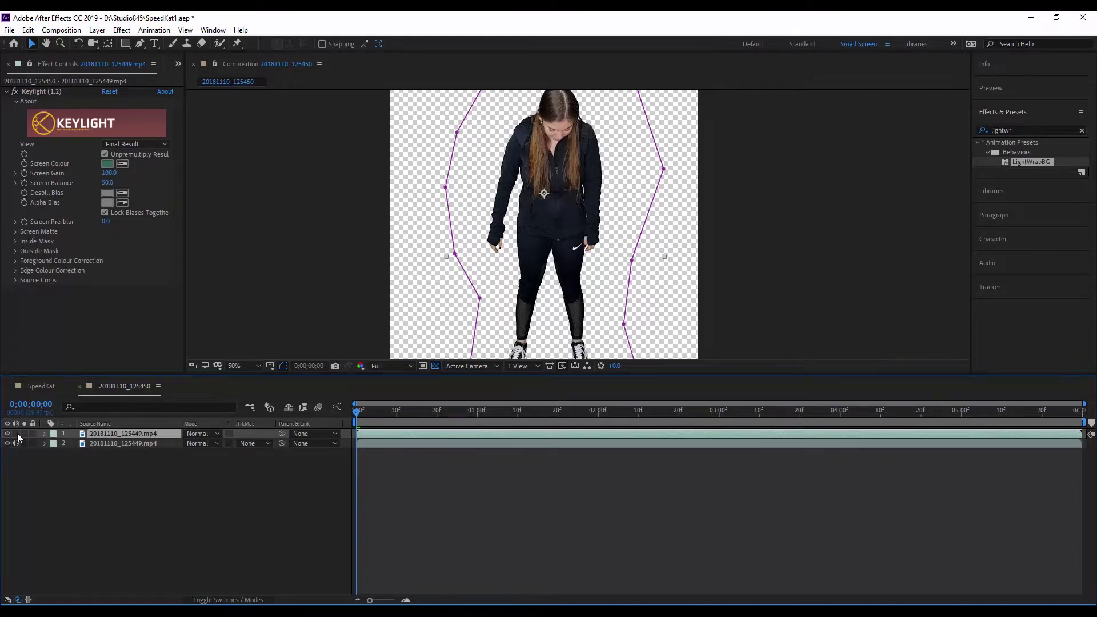
{"action": "left_click", "coordinate": [121, 442]}
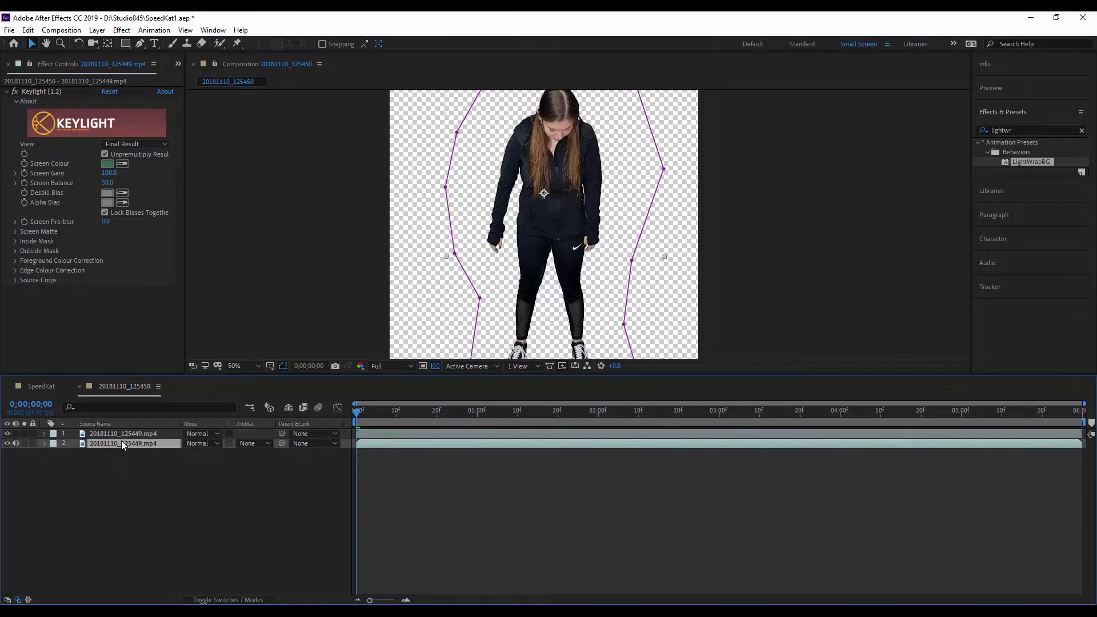
{"action": "left_click", "coordinate": [38, 92]}
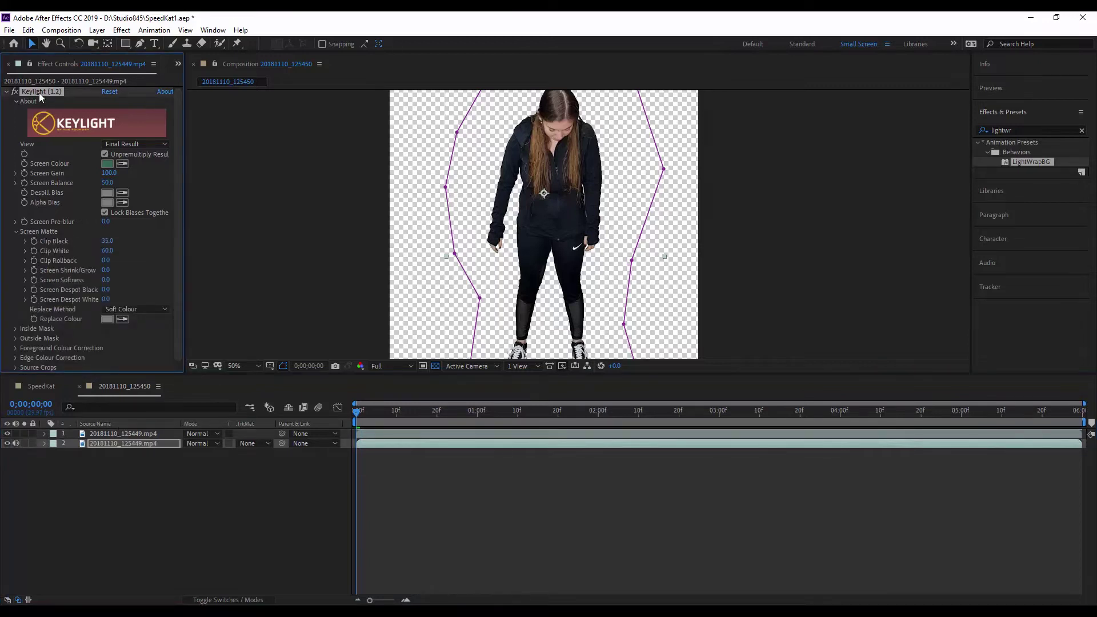
{"action": "key", "text": "Delete"}
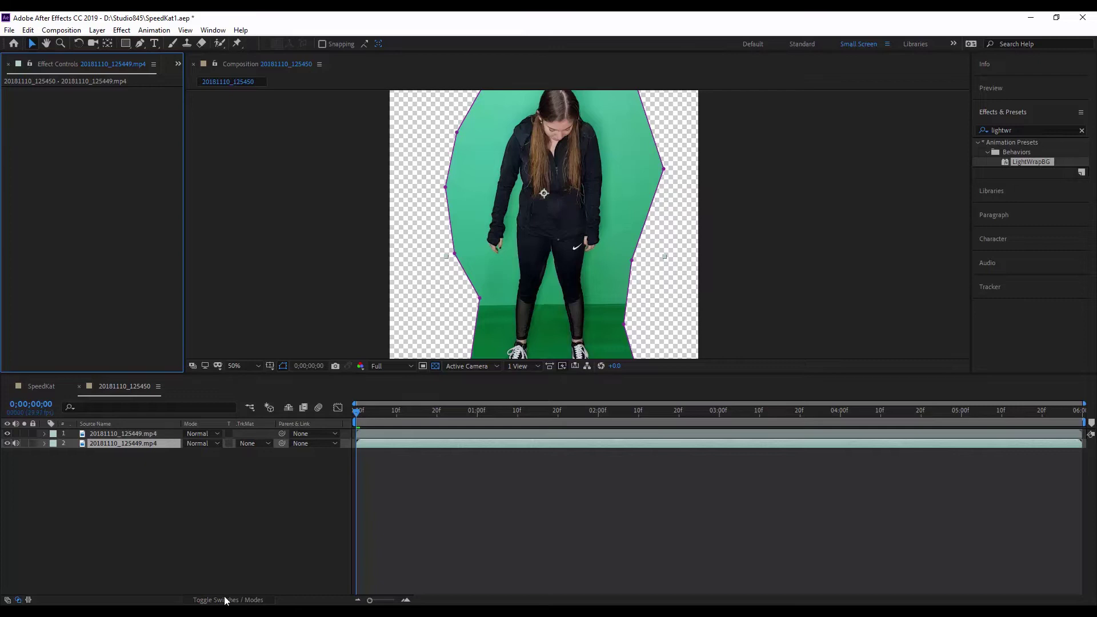
Set the lower copy's Track Matte to Alpha Matte and preview the first second
{"action": "left_click", "coordinate": [226, 600]}
{"action": "left_click", "coordinate": [226, 601]}
{"action": "left_click", "coordinate": [227, 601]}
{"action": "left_click", "coordinate": [226, 601]}
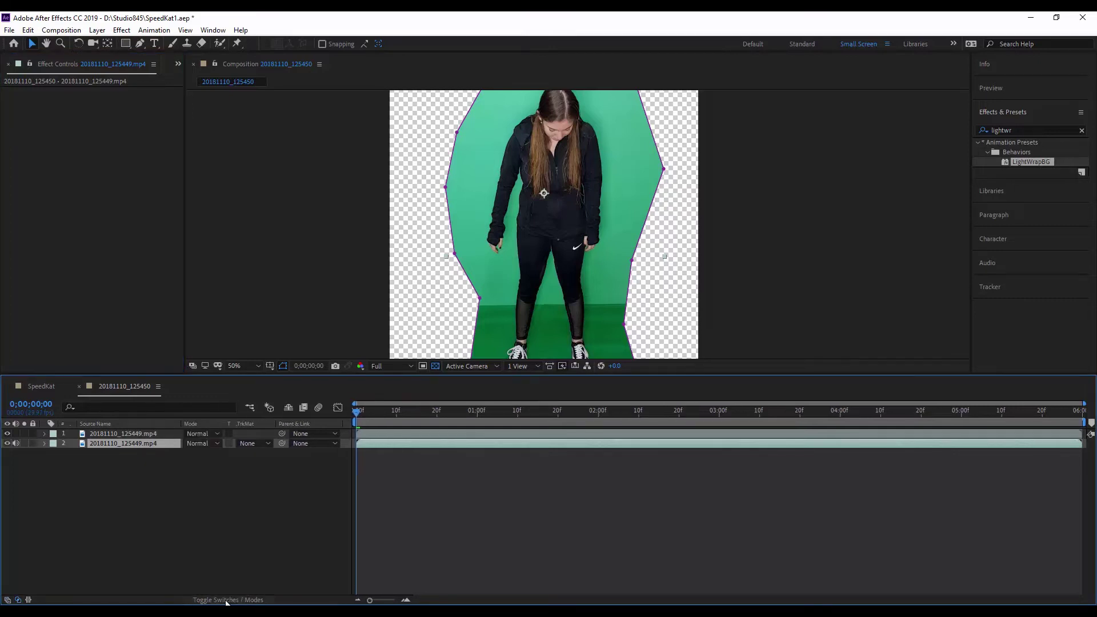
{"action": "left_click", "coordinate": [260, 445]}
{"action": "left_click", "coordinate": [271, 475]}
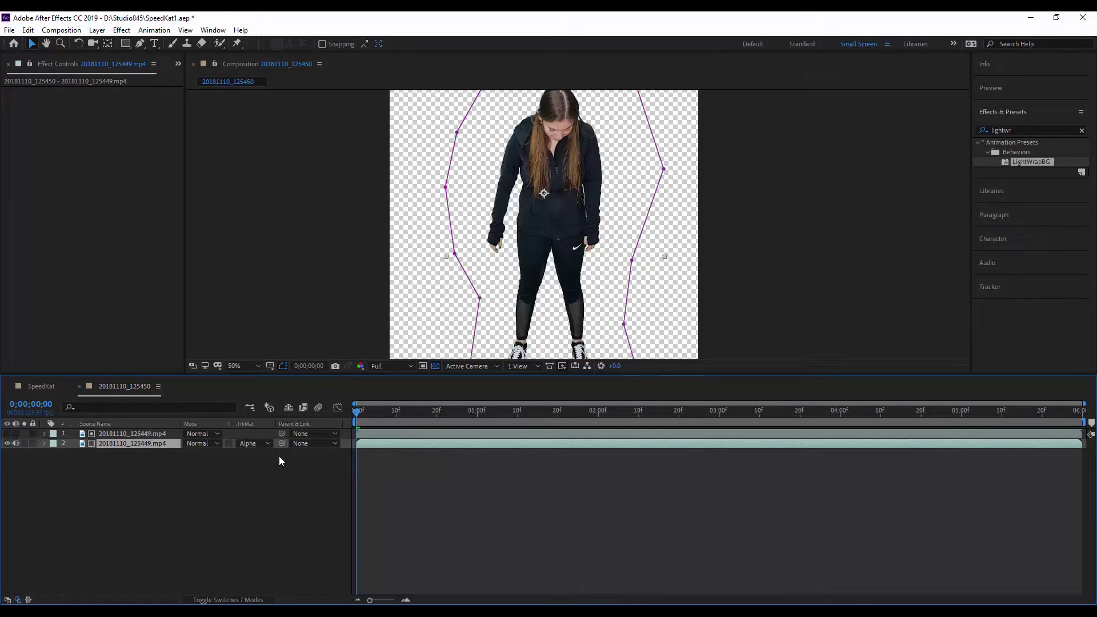
{"action": "mouse_move", "coordinate": [360, 419]}
{"action": "left_mouse_down"}
{"action": "mouse_move", "coordinate": [721, 443]}
{"action": "mouse_move", "coordinate": [657, 416]}
{"action": "mouse_move", "coordinate": [801, 433]}
{"action": "left_mouse_up"}
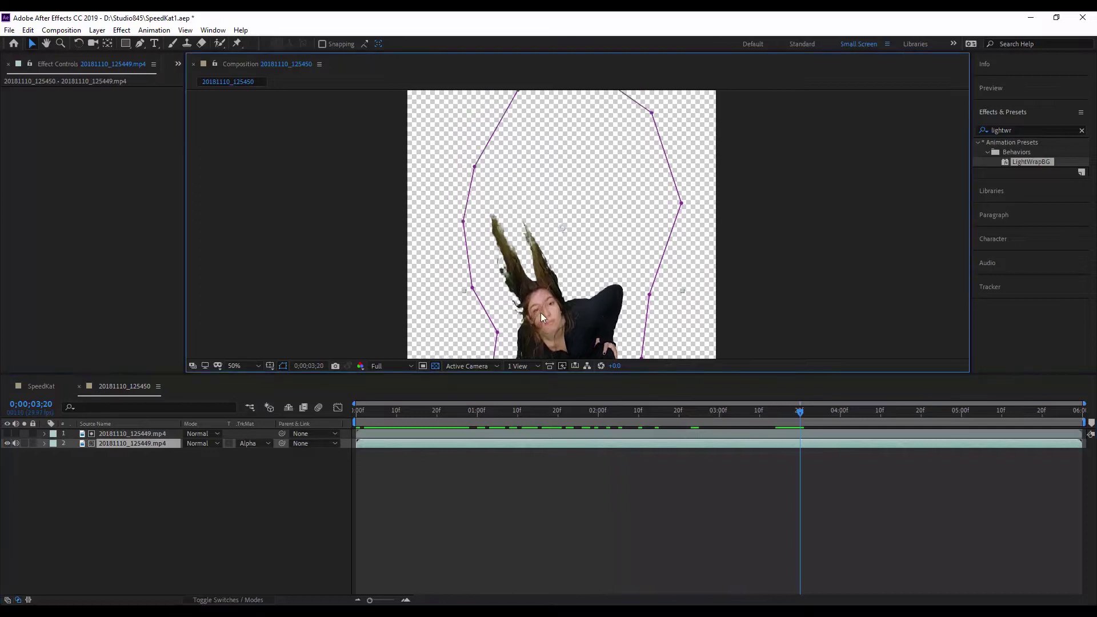
Precompose both clip layers into a comp named 'keyed shot'
{"action": "scroll", "coordinate": [541, 313], "scroll_direction": "up", "scroll_amount": 6}
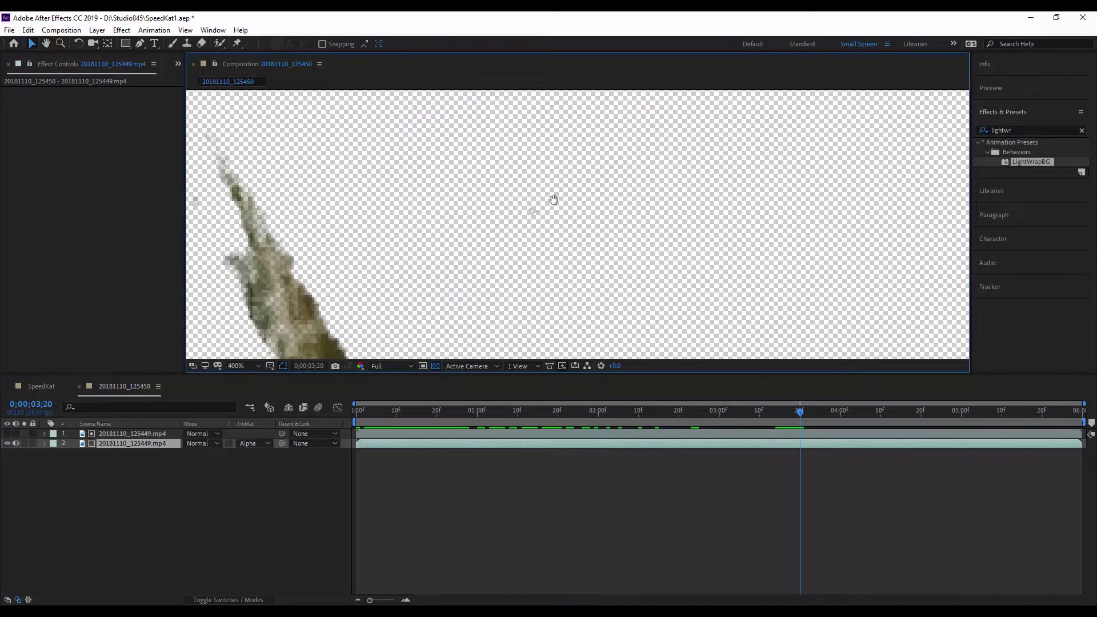
{"action": "left_click_drag", "start_coordinate": [437, 242], "coordinate": [480, 124]}
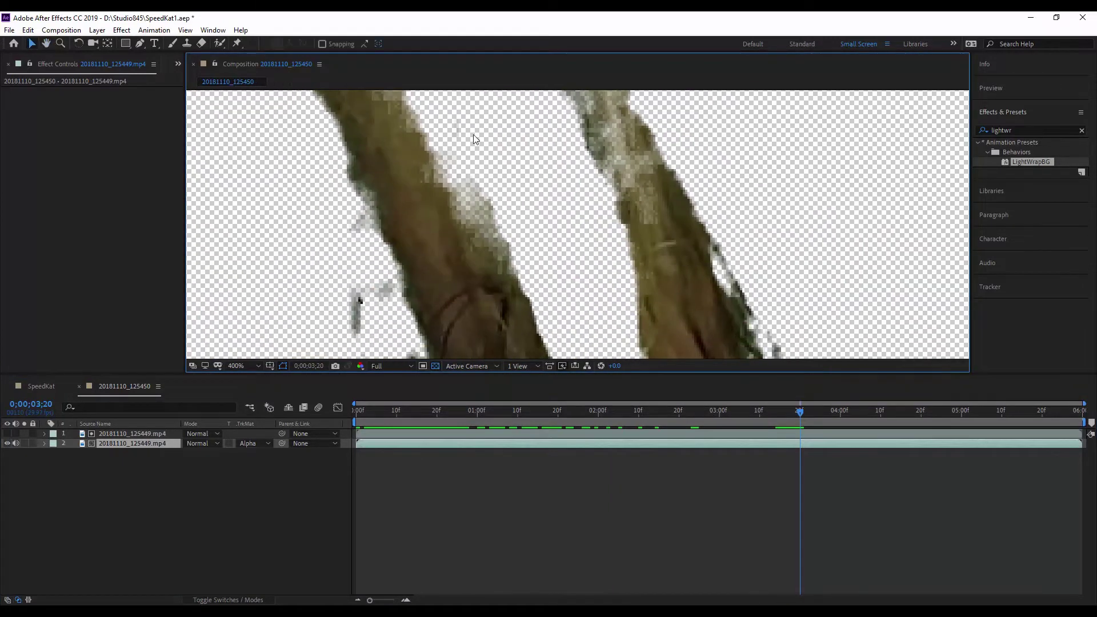
{"action": "scroll", "coordinate": [455, 218], "scroll_direction": "down", "scroll_amount": 3}
{"action": "scroll", "coordinate": [455, 219], "scroll_direction": "down", "scroll_amount": 2}
{"action": "scroll", "coordinate": [455, 218], "scroll_direction": "up", "scroll_amount": 5}
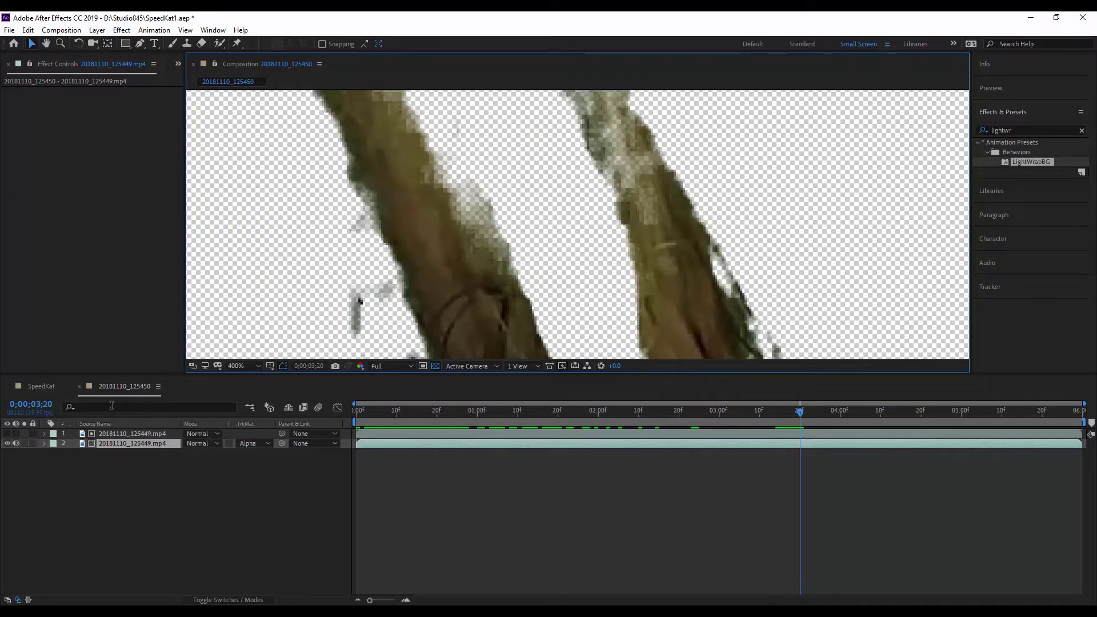
{"action": "left_click_drag", "start_coordinate": [140, 483], "coordinate": [107, 425]}
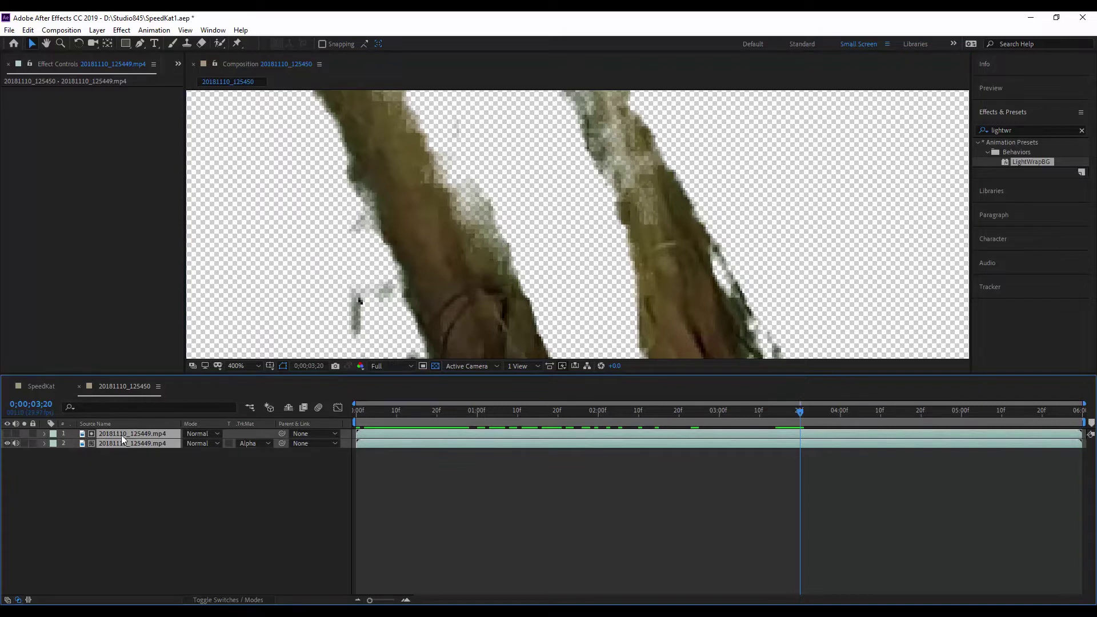
{"action": "right_click", "coordinate": [122, 434]}
{"action": "left_click", "coordinate": [188, 384]}
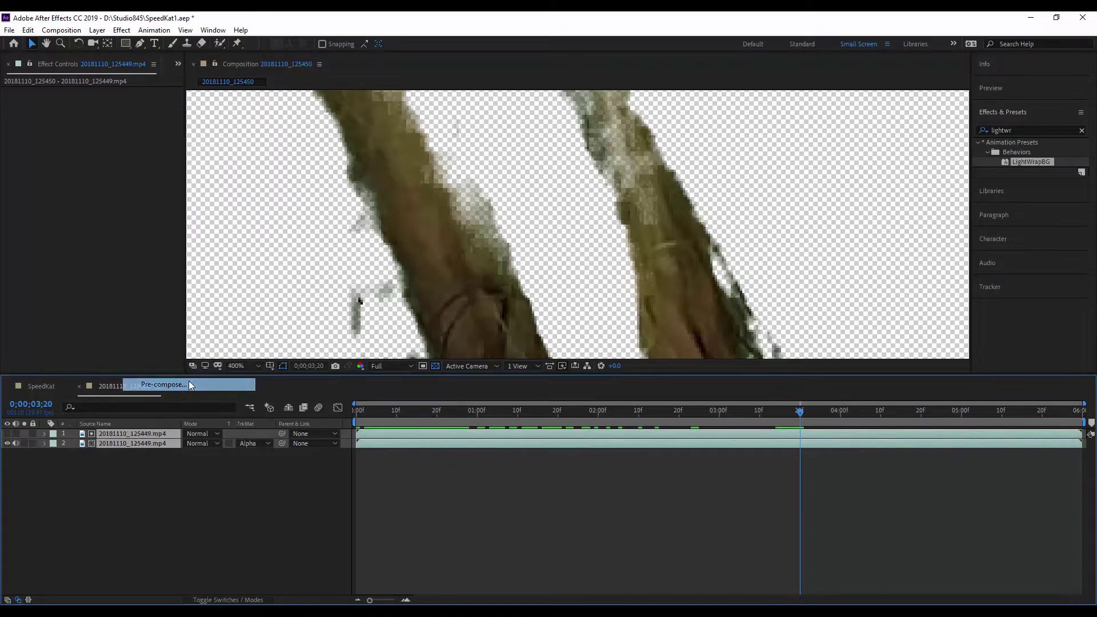
{"action": "type", "text": "keyed shot"}
{"action": "key", "text": "Return"}
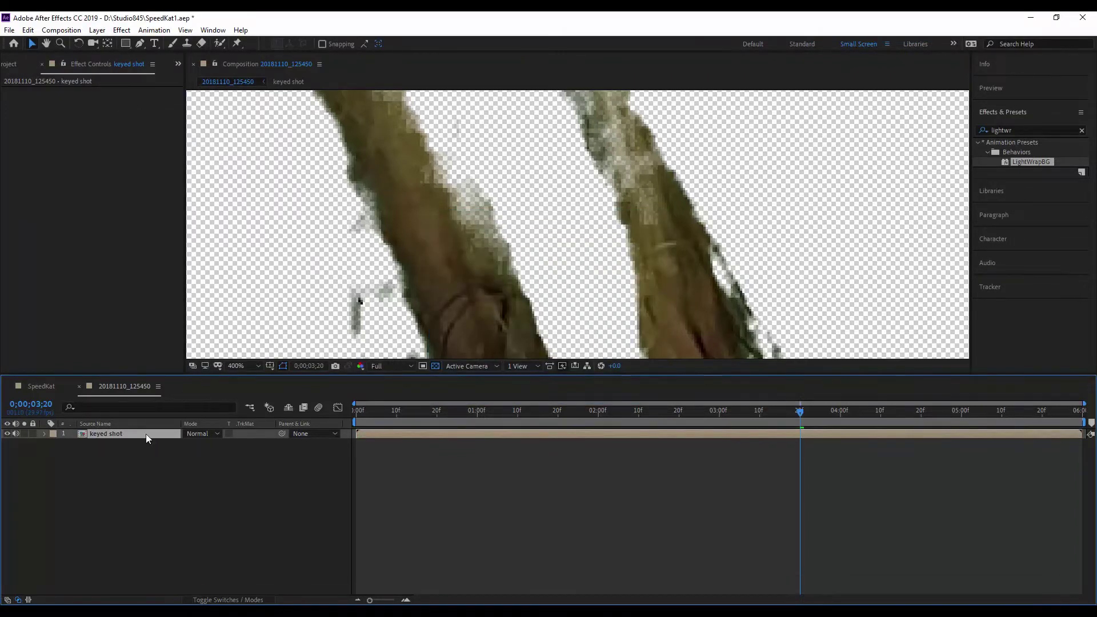
Apply Hue/Saturation to keyed shot with Channel Control set to Greens
{"action": "key", "text": "ctrl+space"}
{"action": "type", "text": "hue"}
{"action": "key", "text": "Return"}
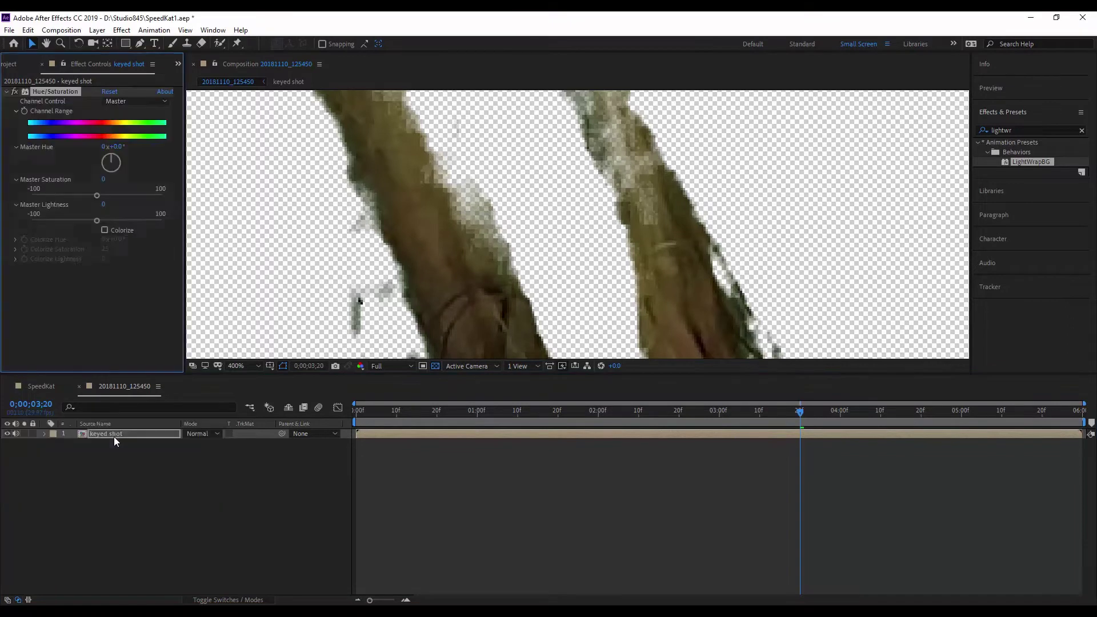
{"action": "left_click", "coordinate": [131, 101]}
{"action": "left_click", "coordinate": [142, 154]}
Desaturate the greens almost completely, then make a new open-road-bg comp from the road image
{"action": "left_click_drag", "start_coordinate": [99, 194], "coordinate": [34, 196]}
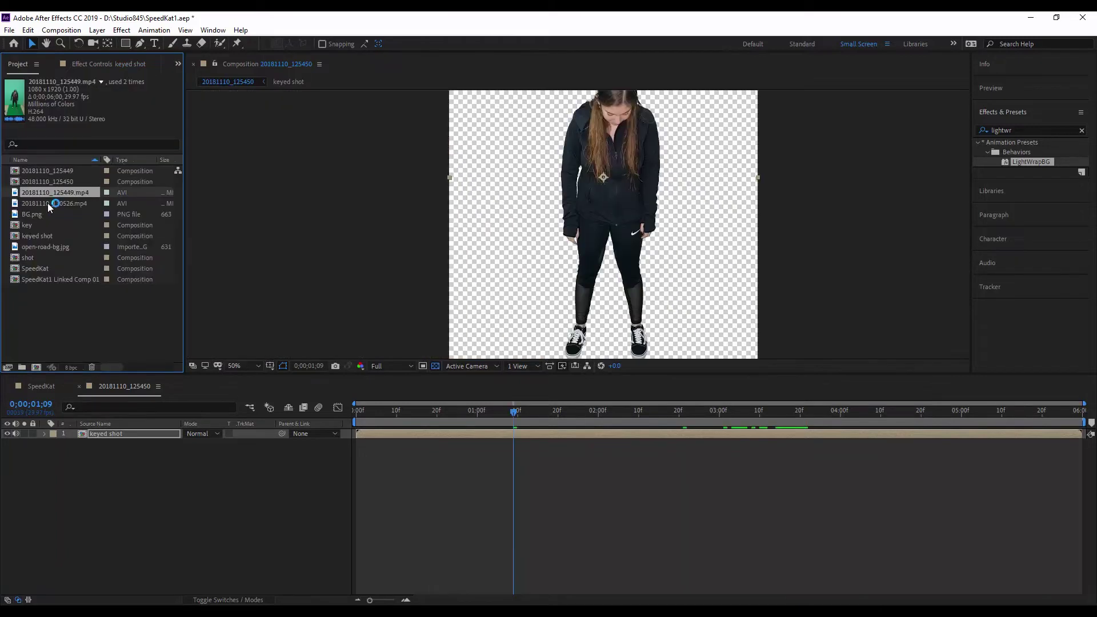
{"action": "left_click", "coordinate": [36, 248]}
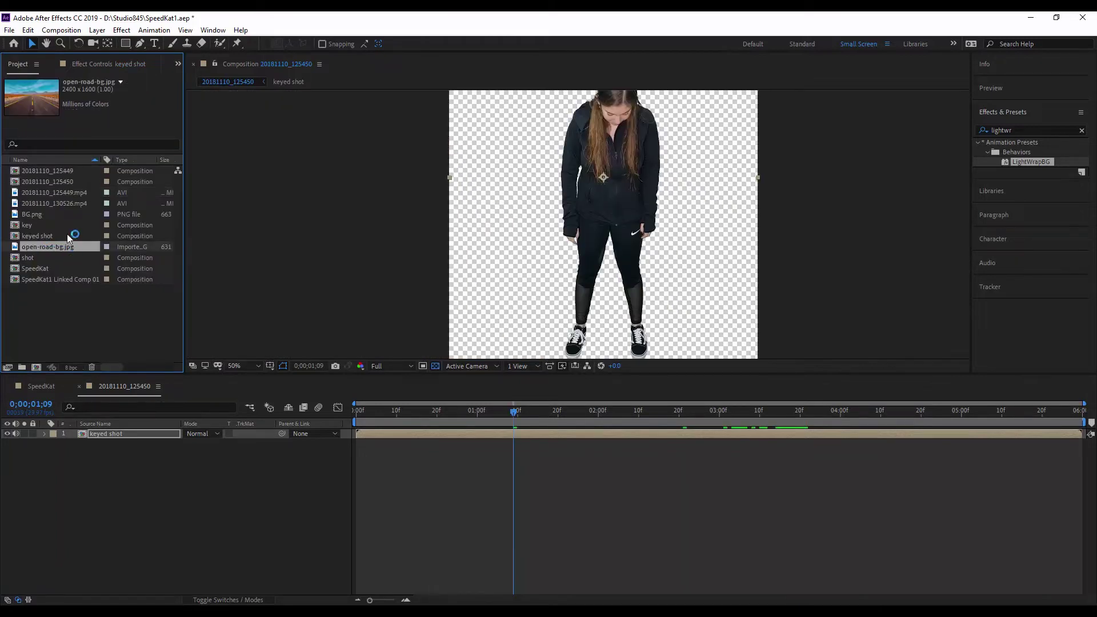
{"action": "left_click_drag", "start_coordinate": [36, 248], "coordinate": [40, 371]}
{"action": "key", "text": "comma"}
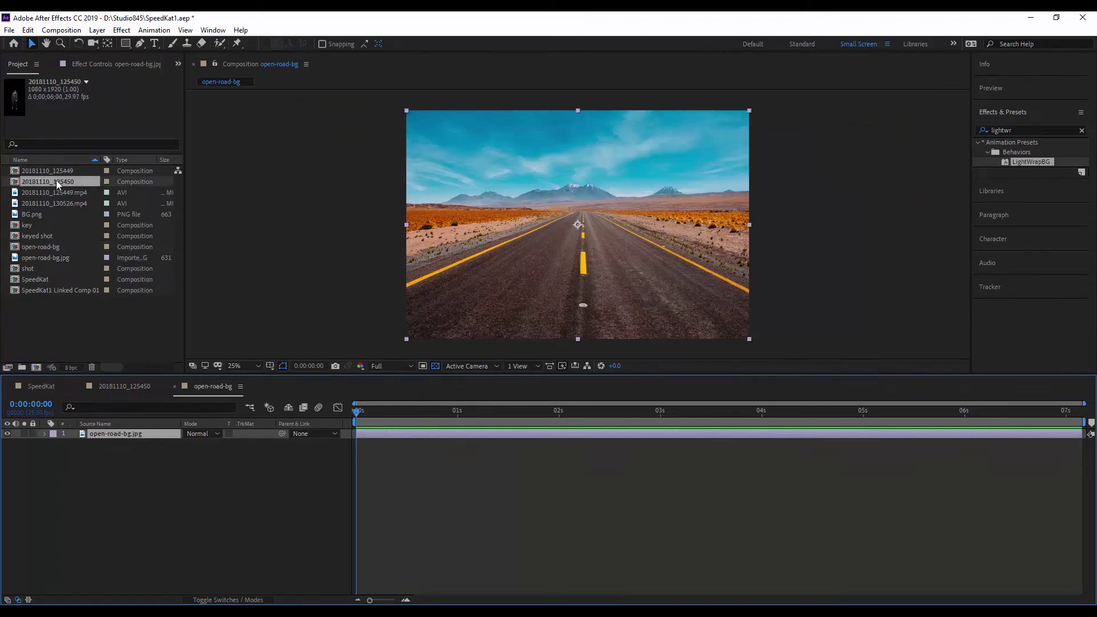
Add the 20181110_125450 woman comp above the road background and show its scale
{"action": "mouse_move", "coordinate": [56, 182]}
{"action": "left_mouse_down"}
{"action": "mouse_move", "coordinate": [163, 433]}
{"action": "mouse_move", "coordinate": [226, 446]}
{"action": "left_mouse_up"}
{"action": "left_click", "coordinate": [603, 250]}
{"action": "key", "text": "s"}
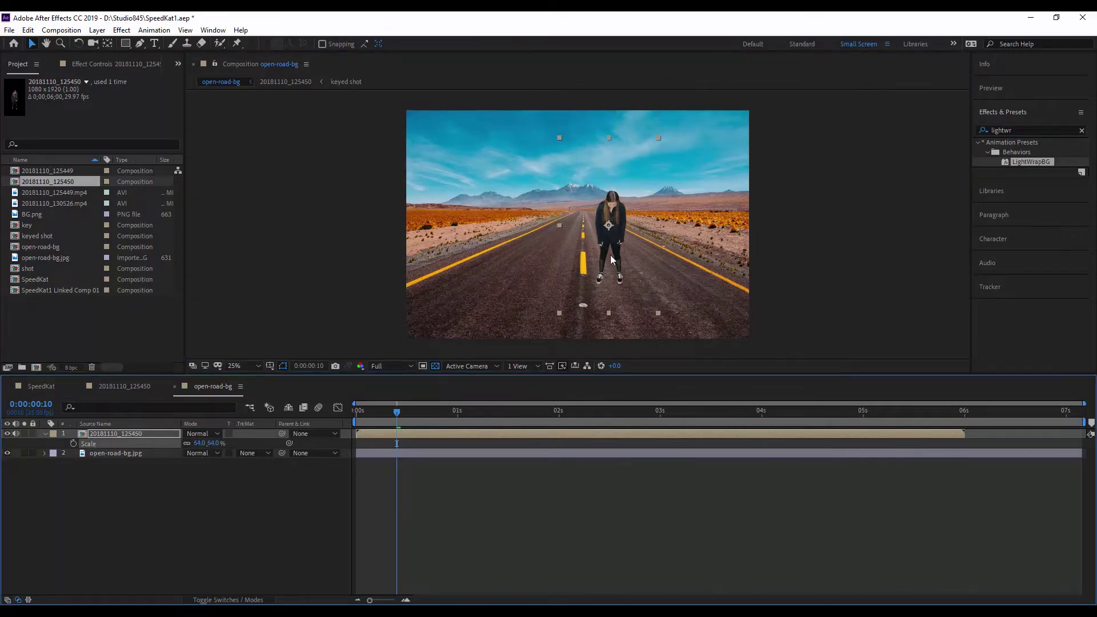
Scale the woman to 64% and trim the composition to a 4-second work area
{"action": "left_click_drag", "start_coordinate": [615, 257], "coordinate": [628, 255]}
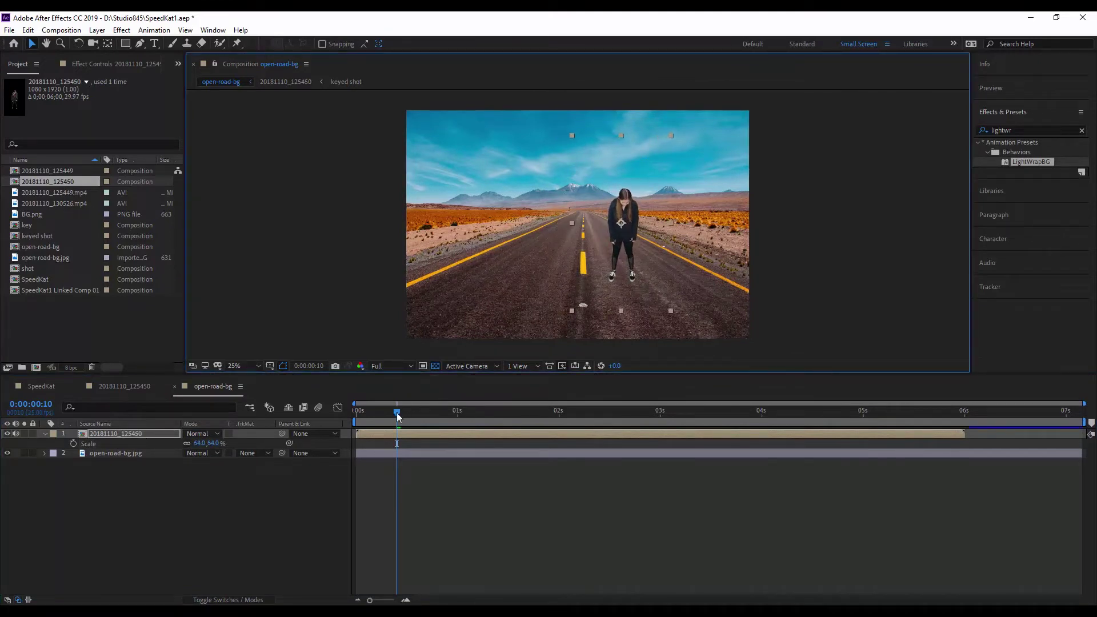
{"action": "left_click_drag", "start_coordinate": [398, 417], "coordinate": [356, 417]}
{"action": "left_click_drag", "start_coordinate": [1085, 422], "coordinate": [760, 401]}
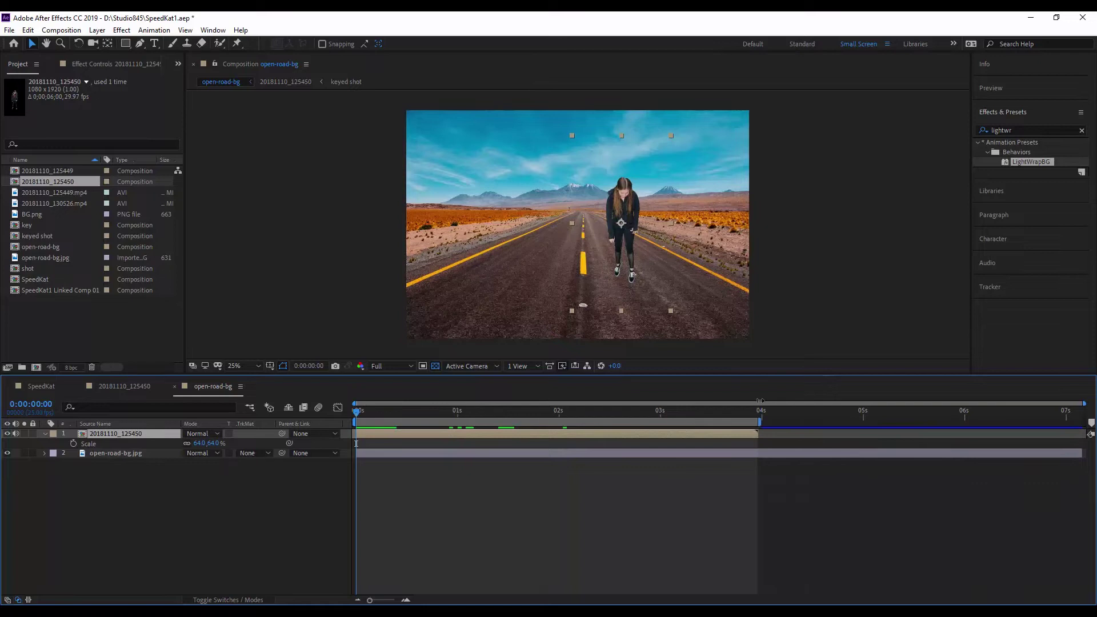
{"action": "right_click", "coordinate": [716, 422]}
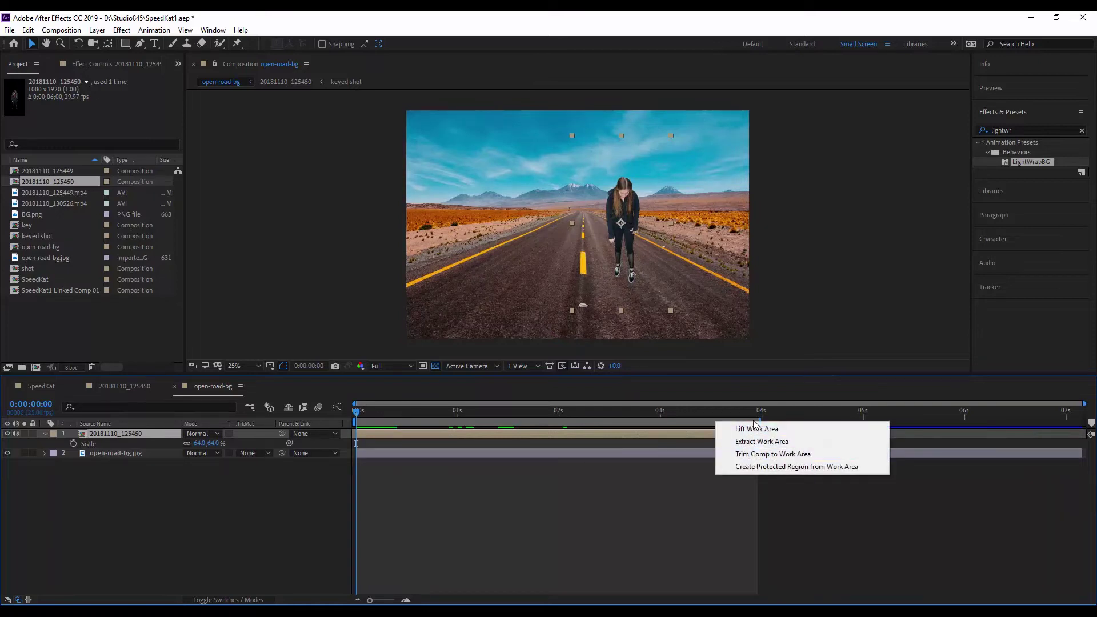
{"action": "left_click", "coordinate": [768, 454]}
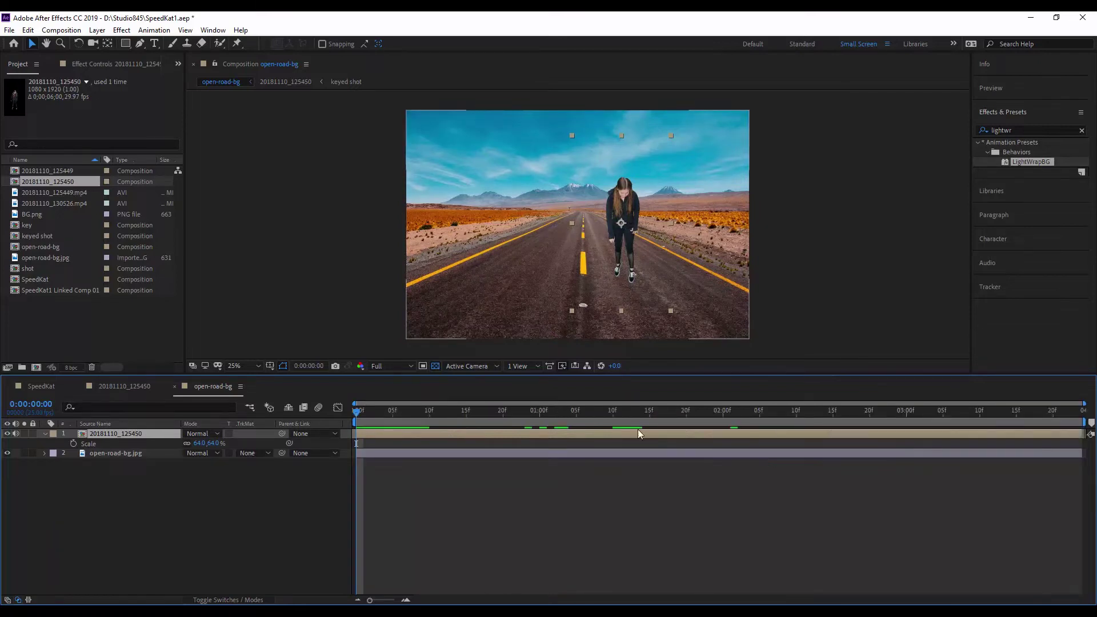
Keyframe the woman's Position so she drops from above the frame, starting at Y -474
{"action": "key", "text": "p"}
{"action": "left_click_drag", "start_coordinate": [211, 443], "coordinate": [85, 453]}
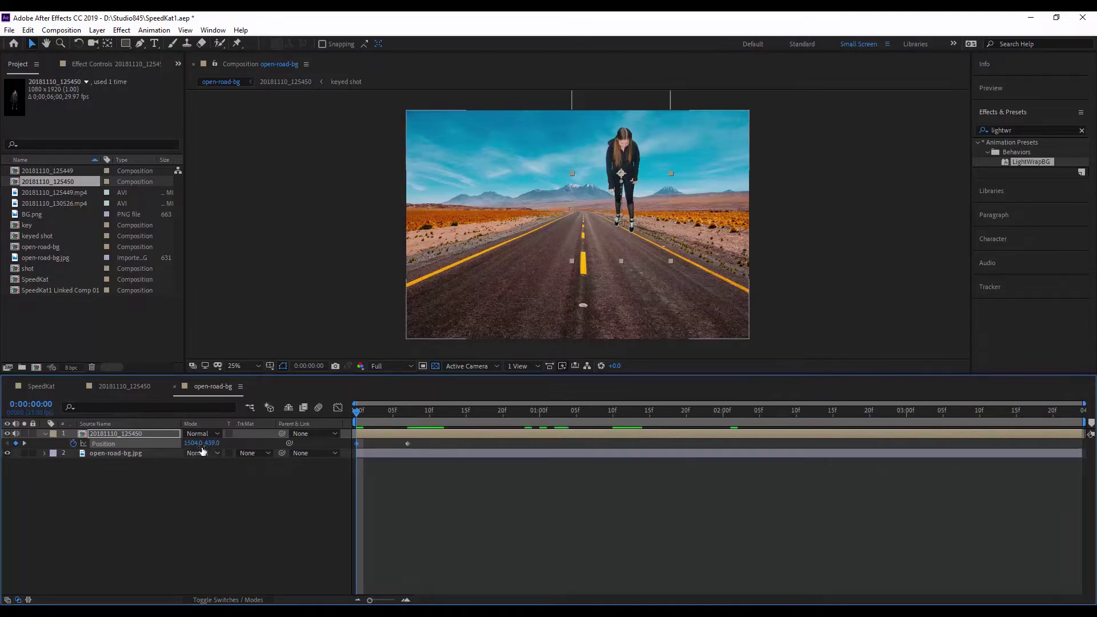
{"action": "left_click_drag", "start_coordinate": [211, 443], "coordinate": [91, 454]}
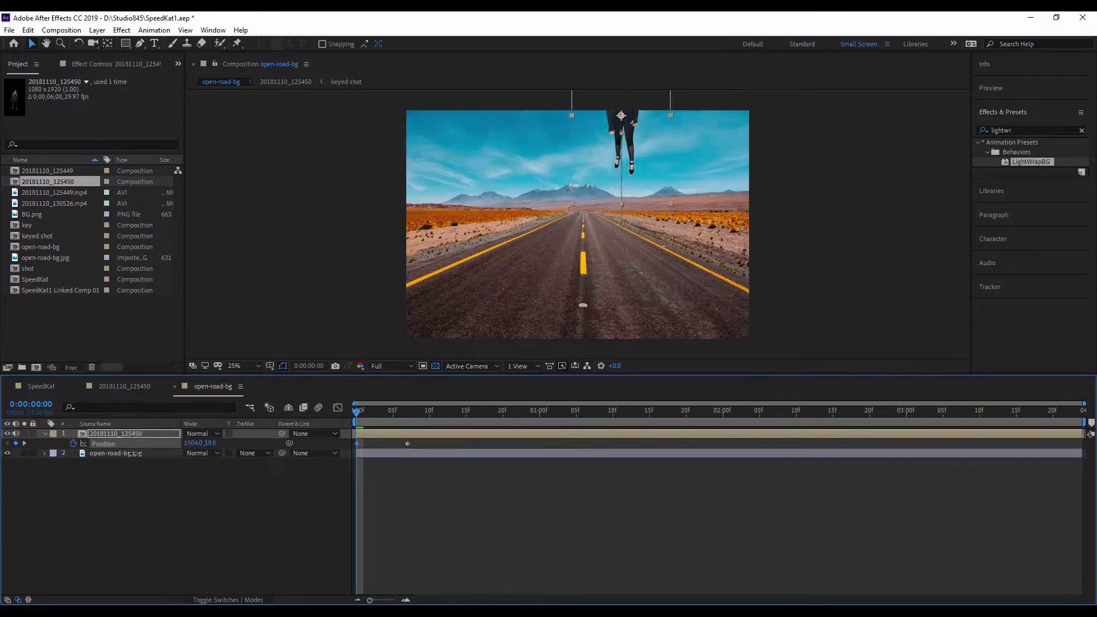
{"action": "left_click_drag", "start_coordinate": [217, 444], "coordinate": [103, 458]}
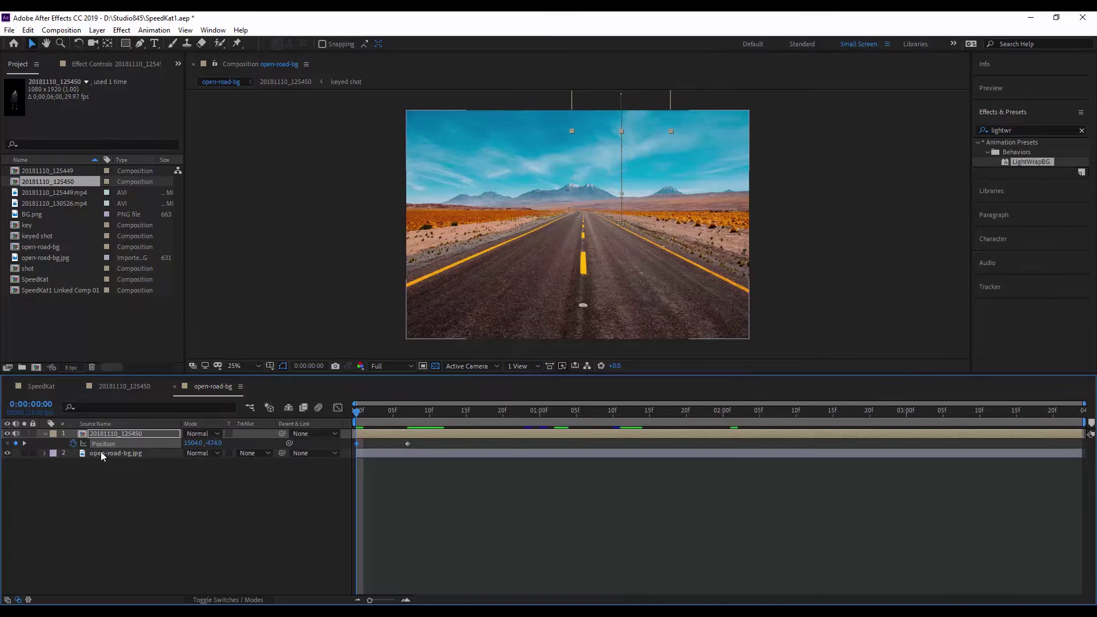
{"action": "key", "text": "space"}
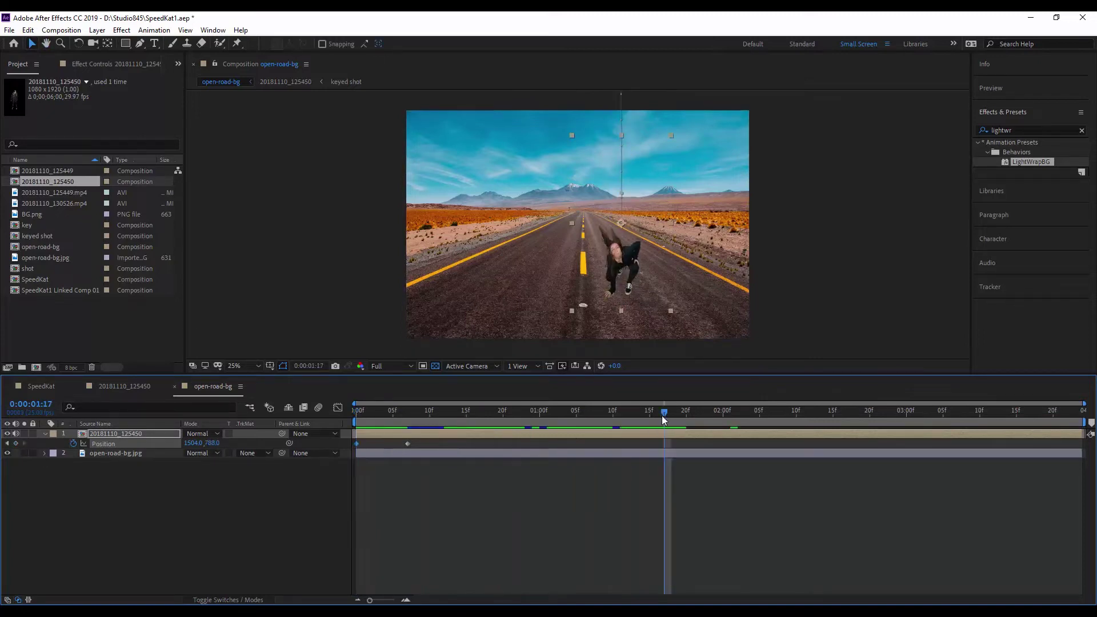
{"action": "key", "text": "space"}
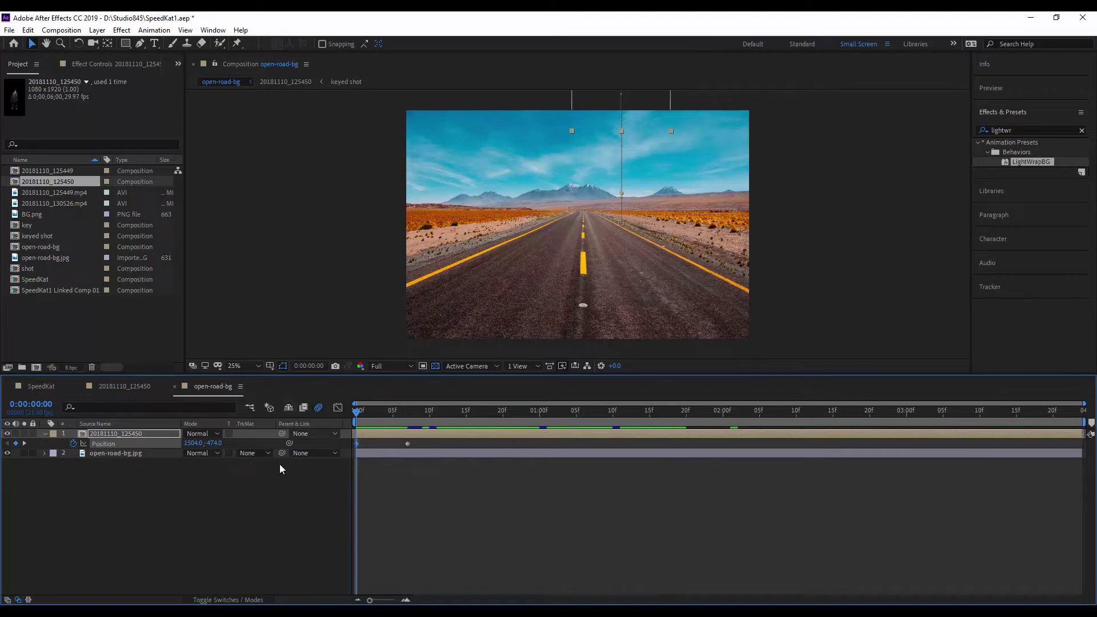
Enable motion blur on the woman layer and preview the drop
{"action": "left_click", "coordinate": [243, 600]}
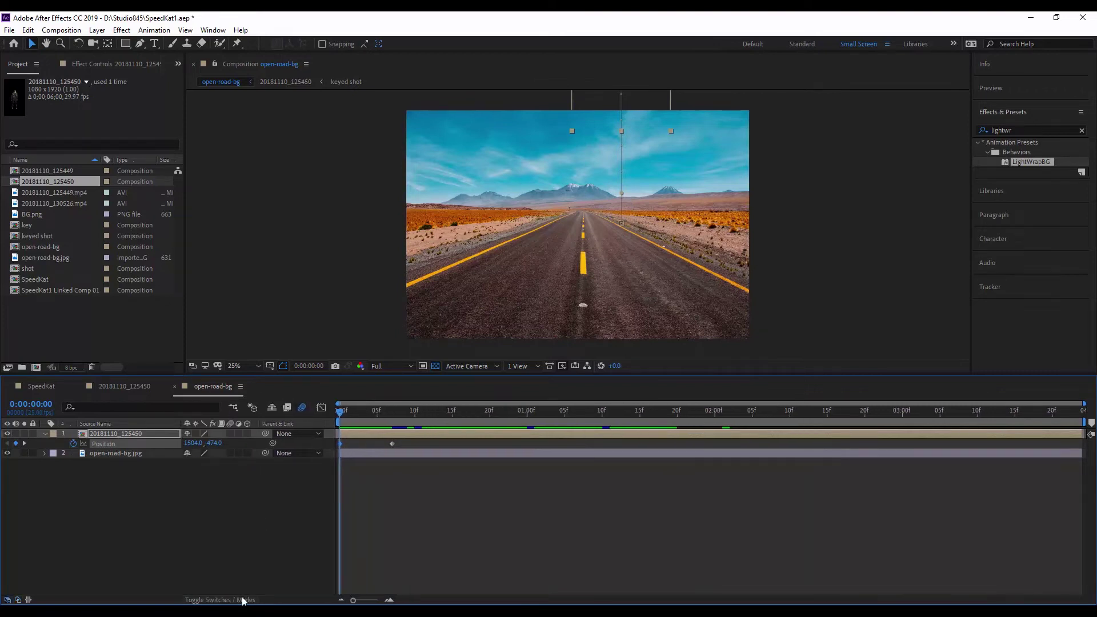
{"action": "left_click", "coordinate": [231, 437]}
{"action": "key", "text": "space"}
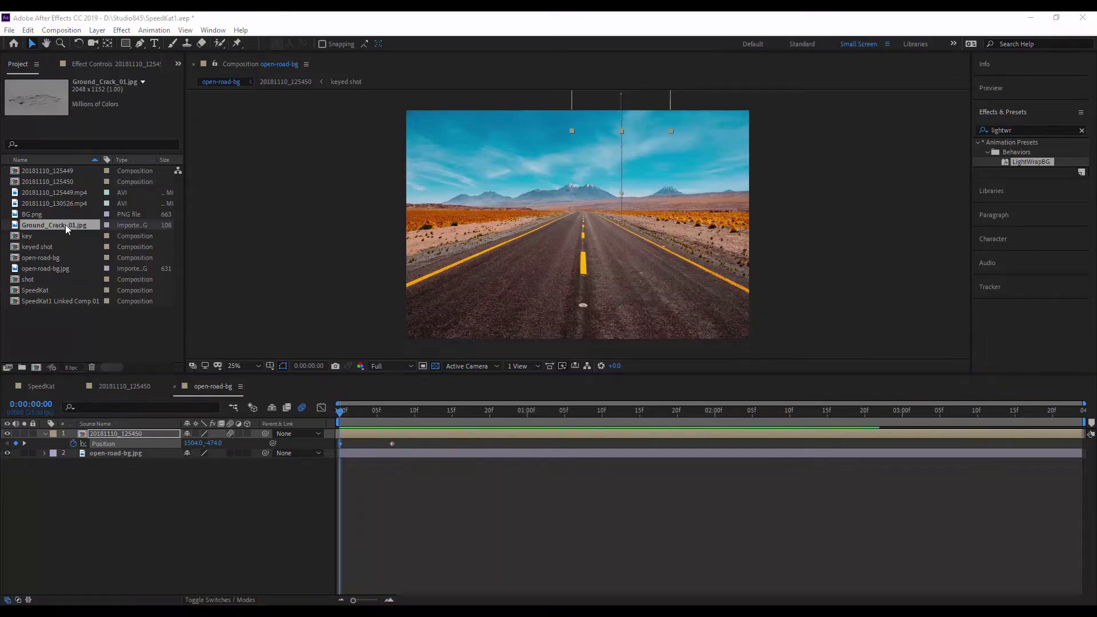
Add Ground_Crack_01.jpg to the scene in Overlay blending mode
{"action": "left_click_drag", "start_coordinate": [65, 225], "coordinate": [115, 448]}
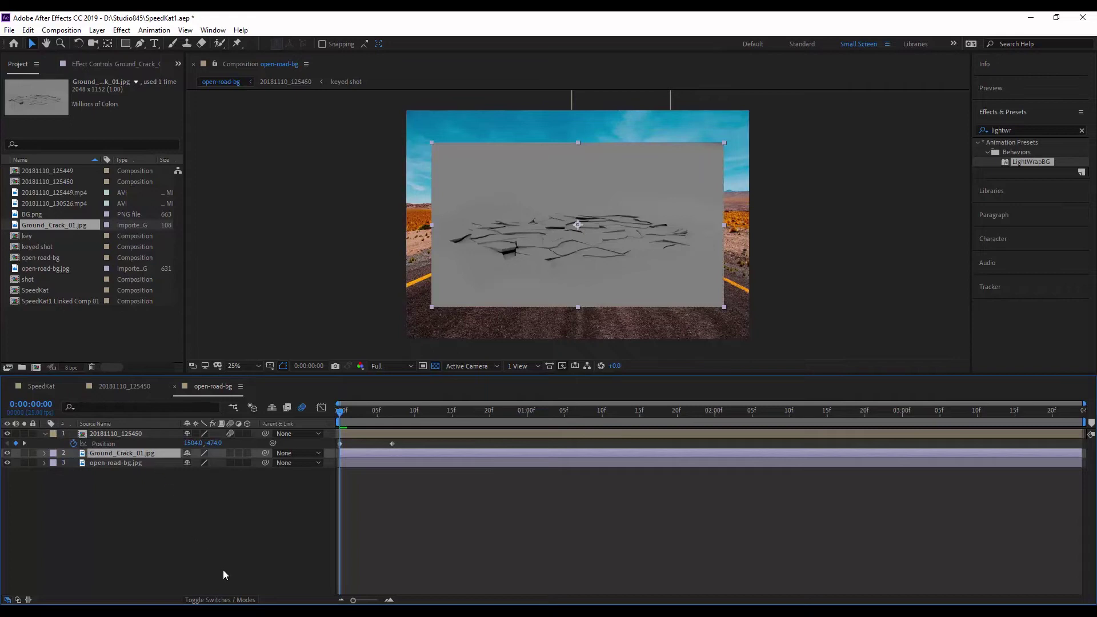
{"action": "left_click", "coordinate": [229, 600]}
{"action": "left_click", "coordinate": [214, 454]}
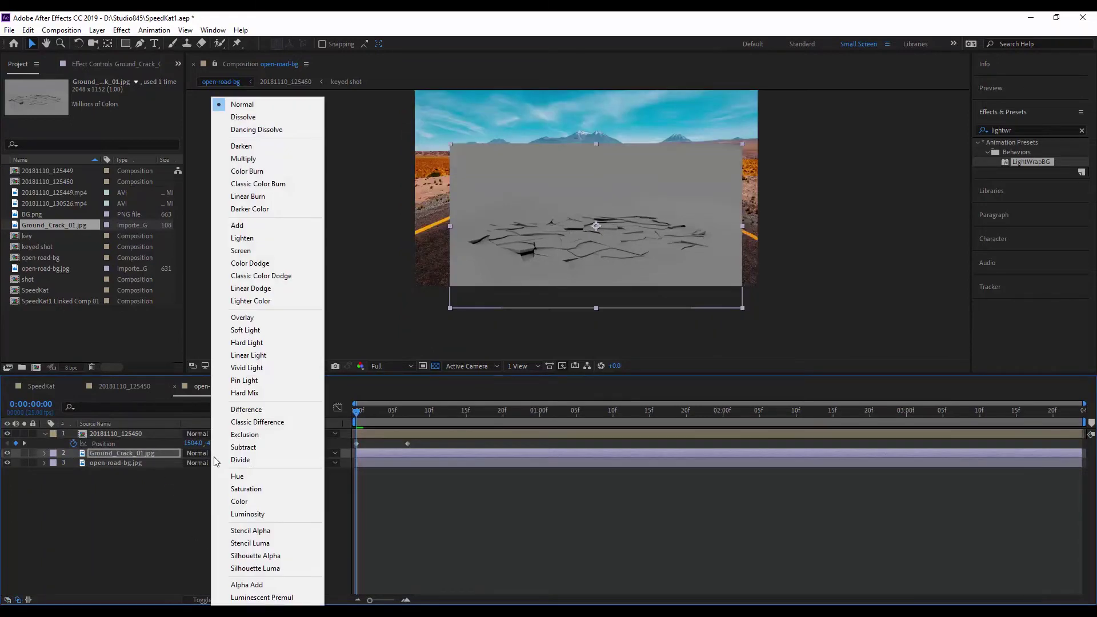
{"action": "left_click", "coordinate": [253, 318]}
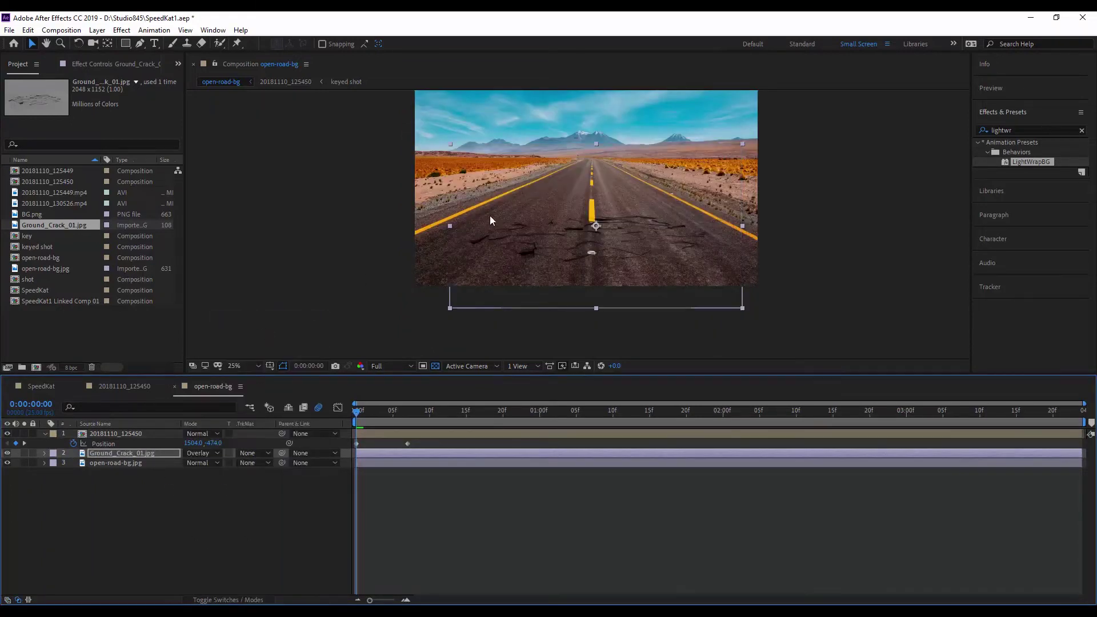
Move and stretch the crack image under the woman's landing spot
{"action": "left_click", "coordinate": [416, 413]}
{"action": "left_click", "coordinate": [654, 240]}
{"action": "left_click_drag", "start_coordinate": [656, 235], "coordinate": [648, 238]}
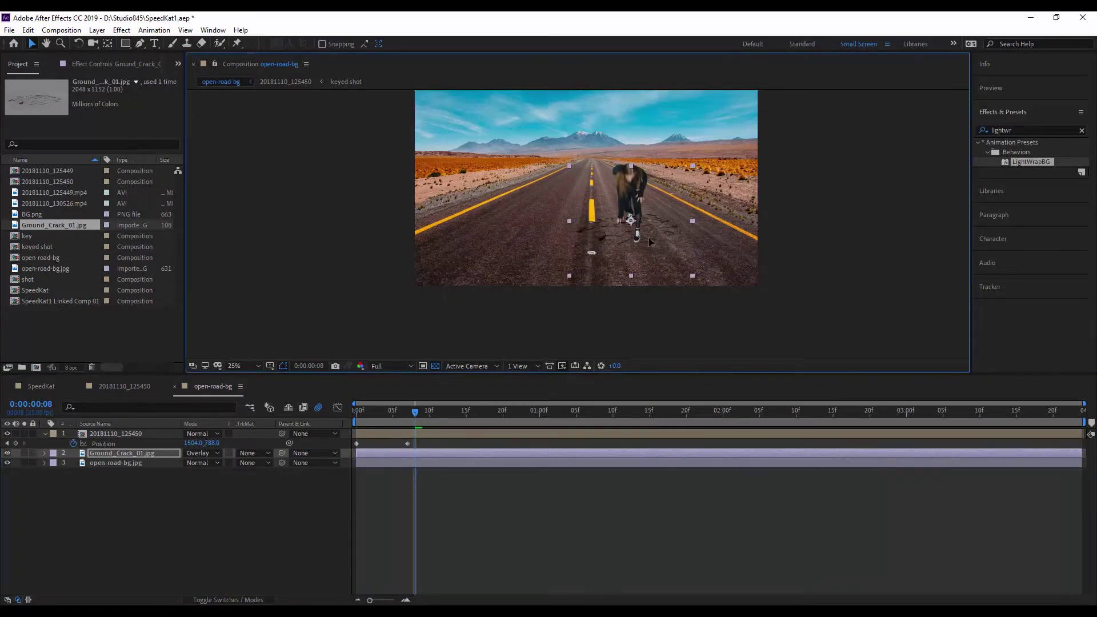
{"action": "left_click_drag", "start_coordinate": [633, 276], "coordinate": [636, 283]}
{"action": "left_click_drag", "start_coordinate": [379, 405], "coordinate": [357, 405]}
Add an ellipse mask to the crack layer and keyframe its Mask Path at 10 frames
{"action": "key", "text": "q"}
{"action": "key", "text": "q"}
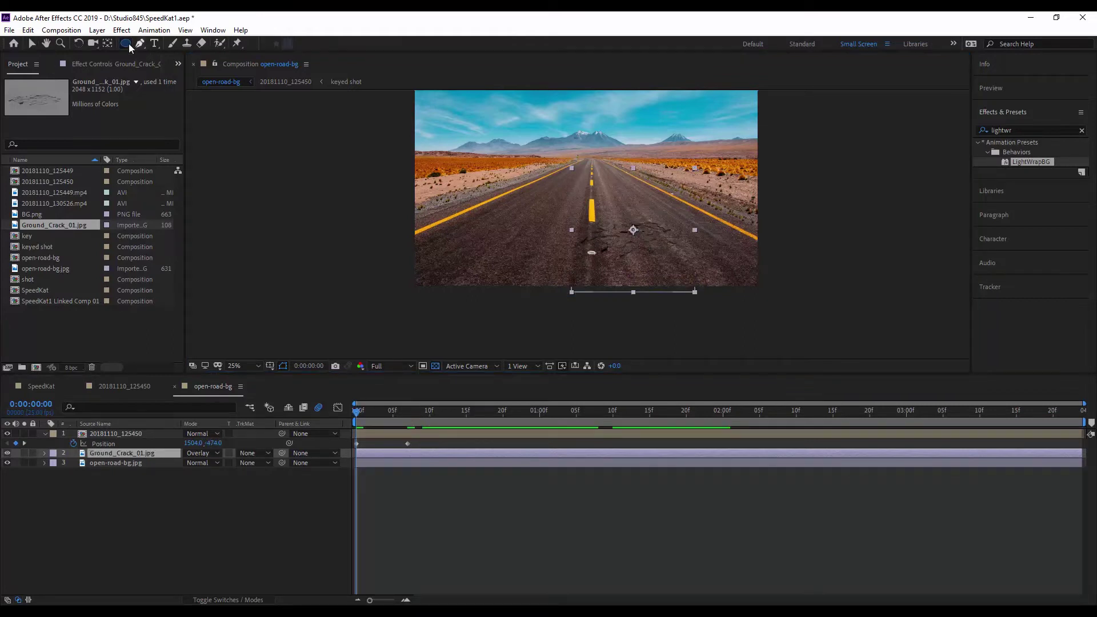
{"action": "double_click", "coordinate": [125, 43]}
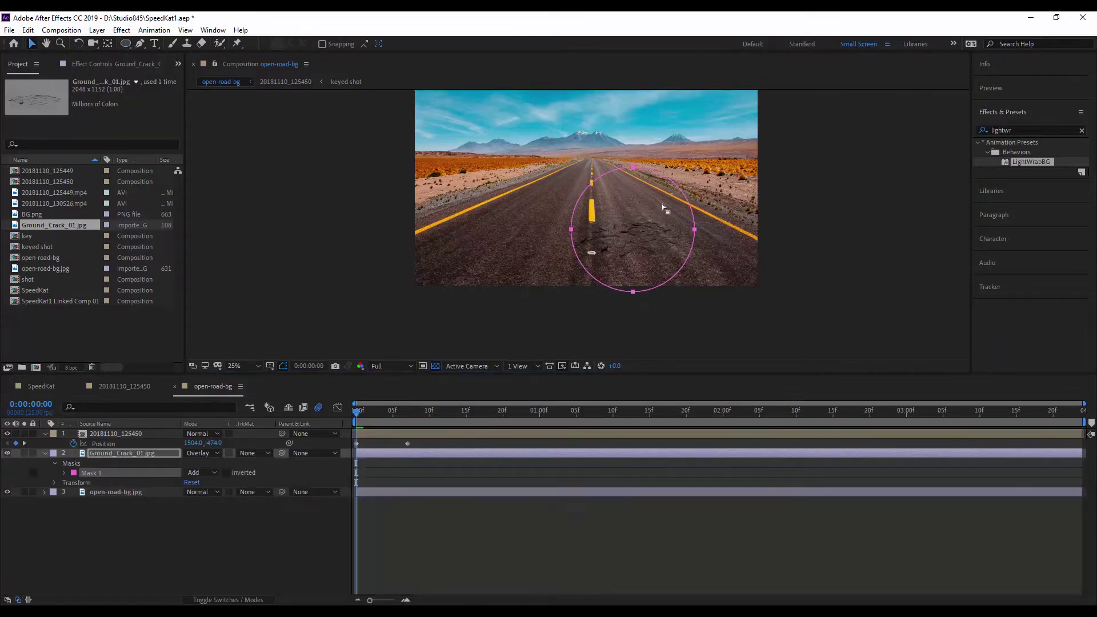
{"action": "key", "text": "period"}
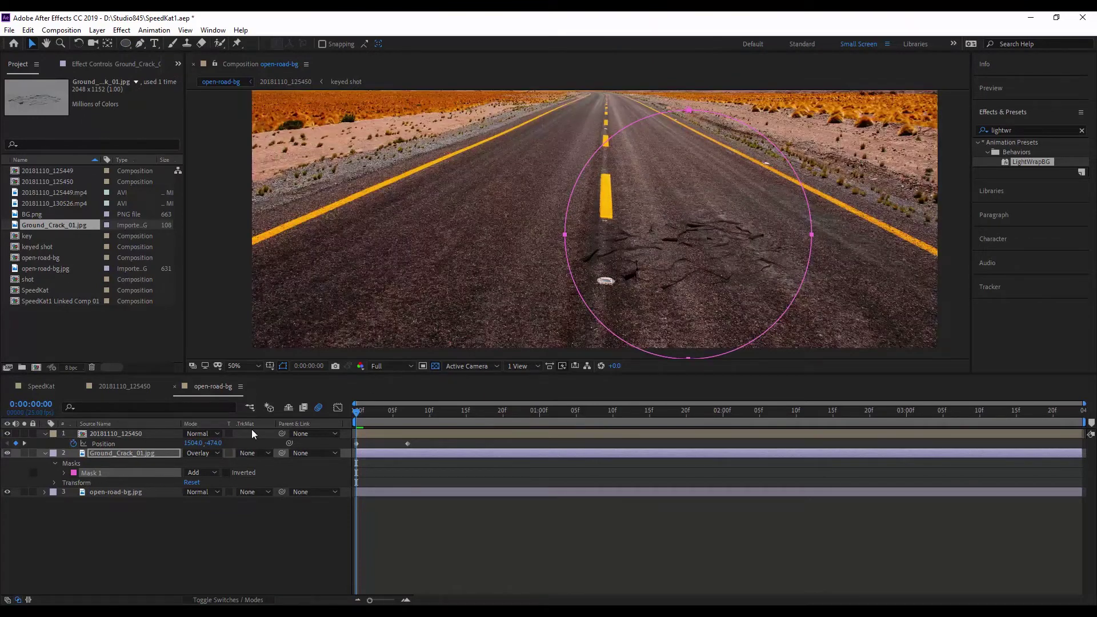
{"action": "left_click_drag", "start_coordinate": [360, 410], "coordinate": [431, 416]}
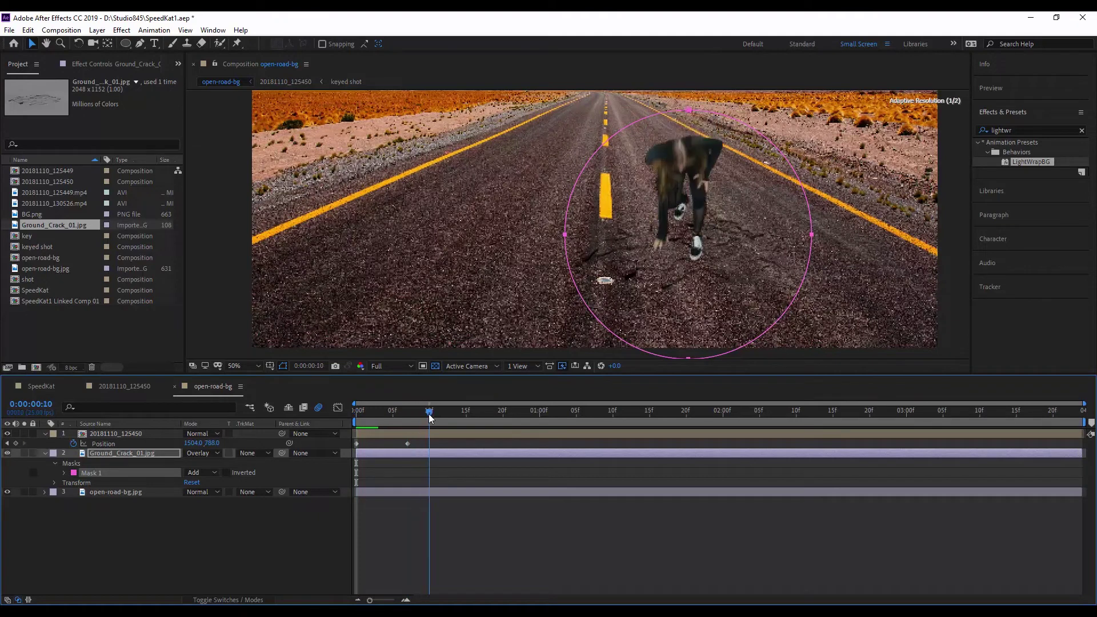
{"action": "key", "text": "alt+m"}
Shrink the mask to a small circle at frame 0 so the cracks spread outward
{"action": "key", "text": "Home"}
{"action": "key", "text": "ctrl+t"}
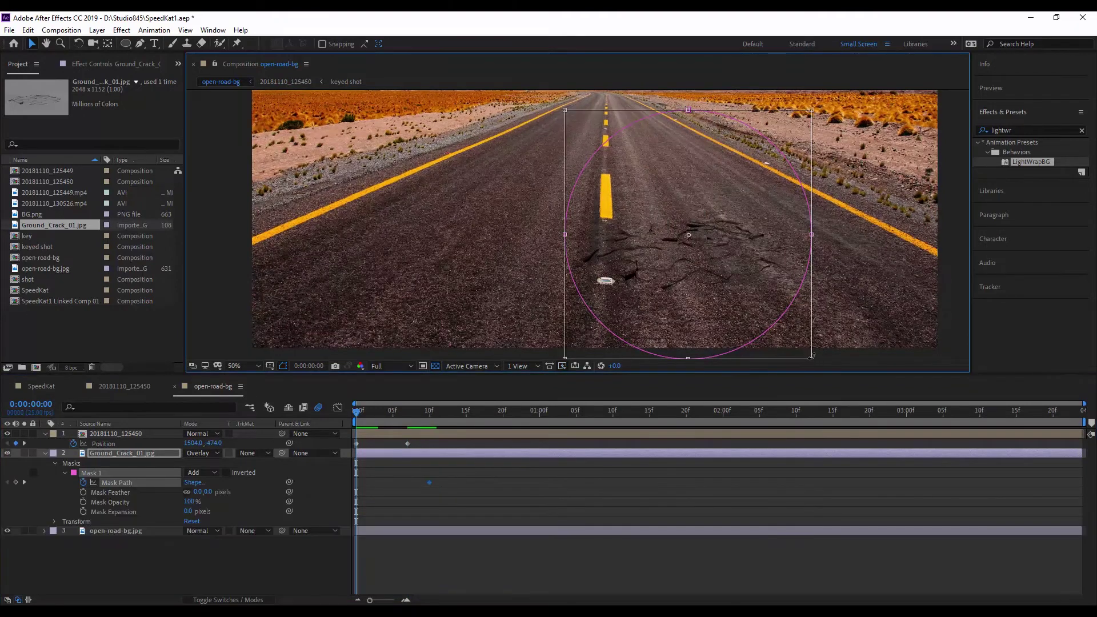
{"action": "left_click_drag", "start_coordinate": [794, 346], "coordinate": [692, 243]}
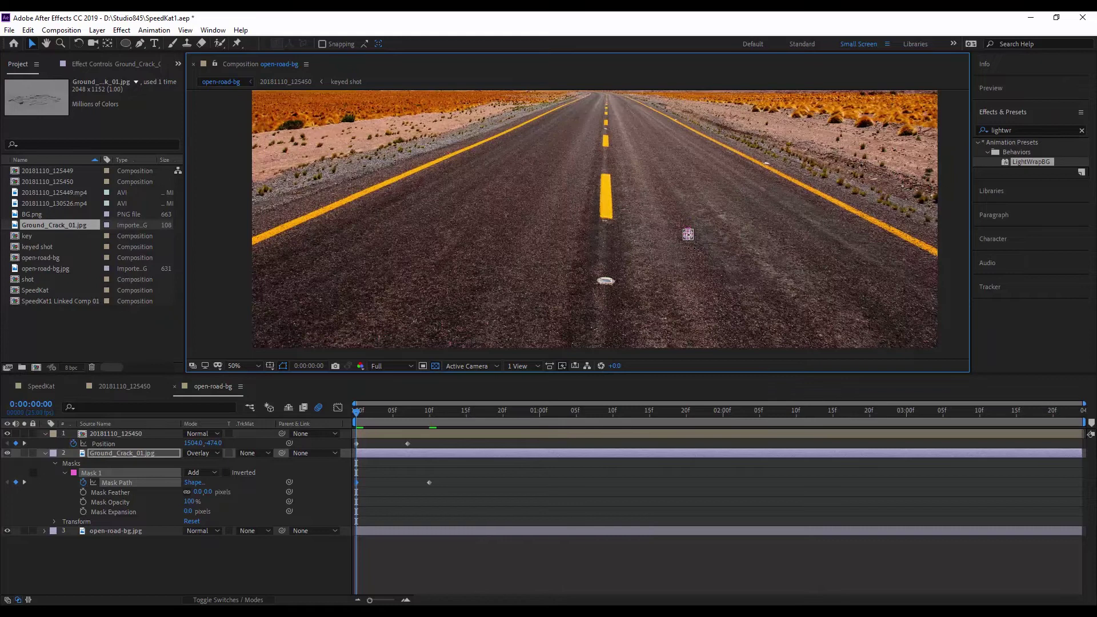
{"action": "key", "text": "space"}
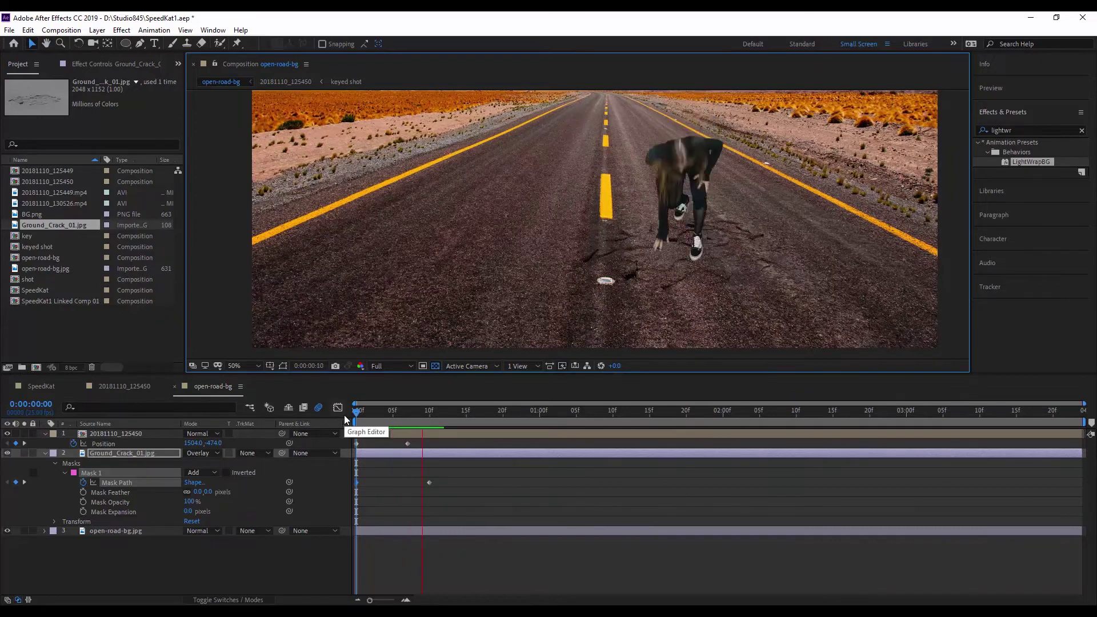
Slide the starting mask keyframe later so the cracks grow as she lands
{"action": "left_click_drag", "start_coordinate": [566, 416], "coordinate": [362, 426]}
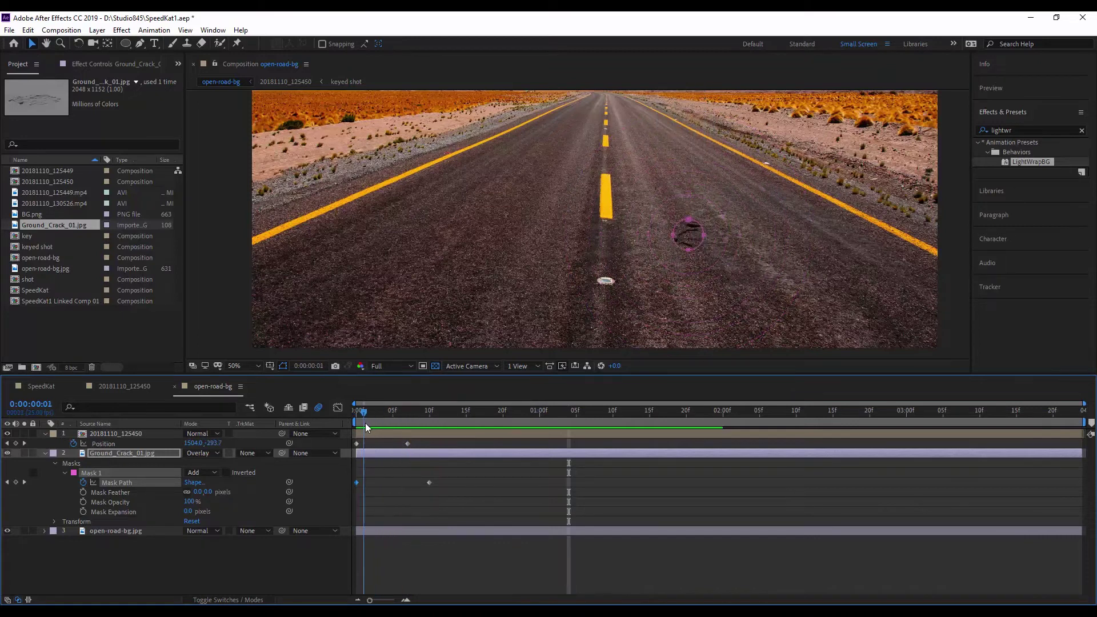
{"action": "left_click_drag", "start_coordinate": [357, 482], "coordinate": [386, 482]}
{"action": "key", "text": "space"}
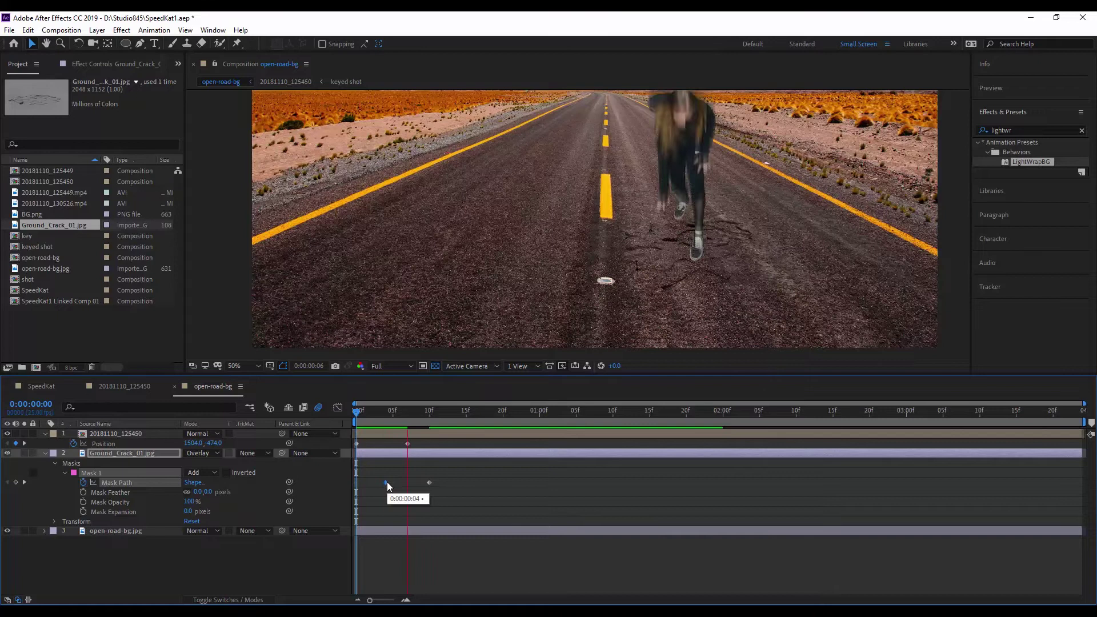
{"action": "left_click_drag", "start_coordinate": [551, 419], "coordinate": [389, 440]}
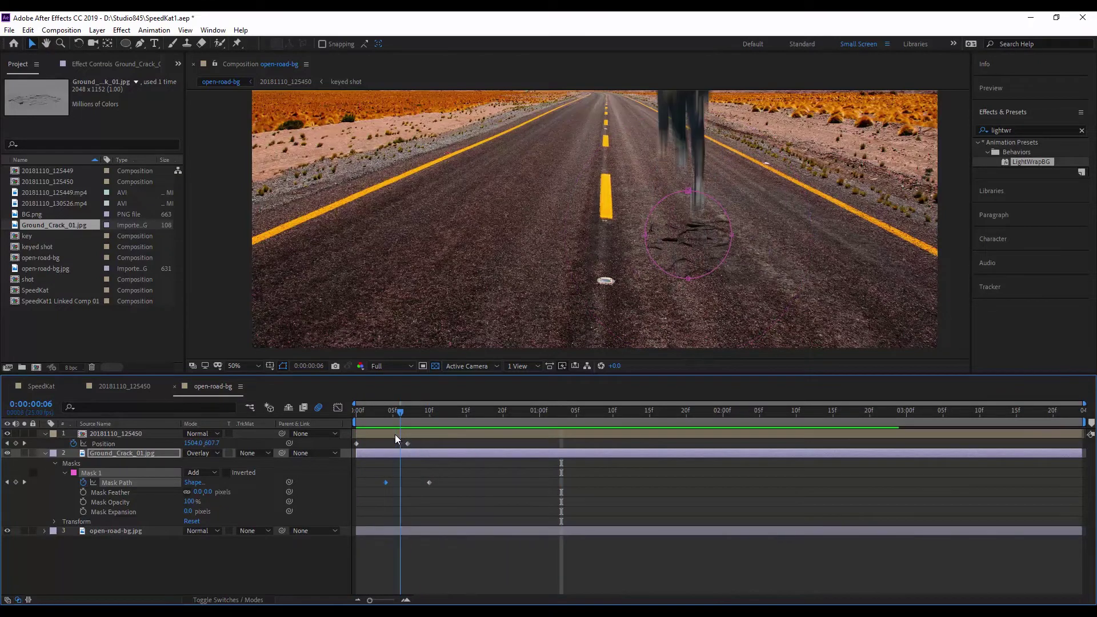
Create a new 2400×1600 solid named force field
{"action": "left_click", "coordinate": [98, 30]}
{"action": "mouse_move", "coordinate": [123, 44]}
{"action": "left_click", "coordinate": [317, 58]}
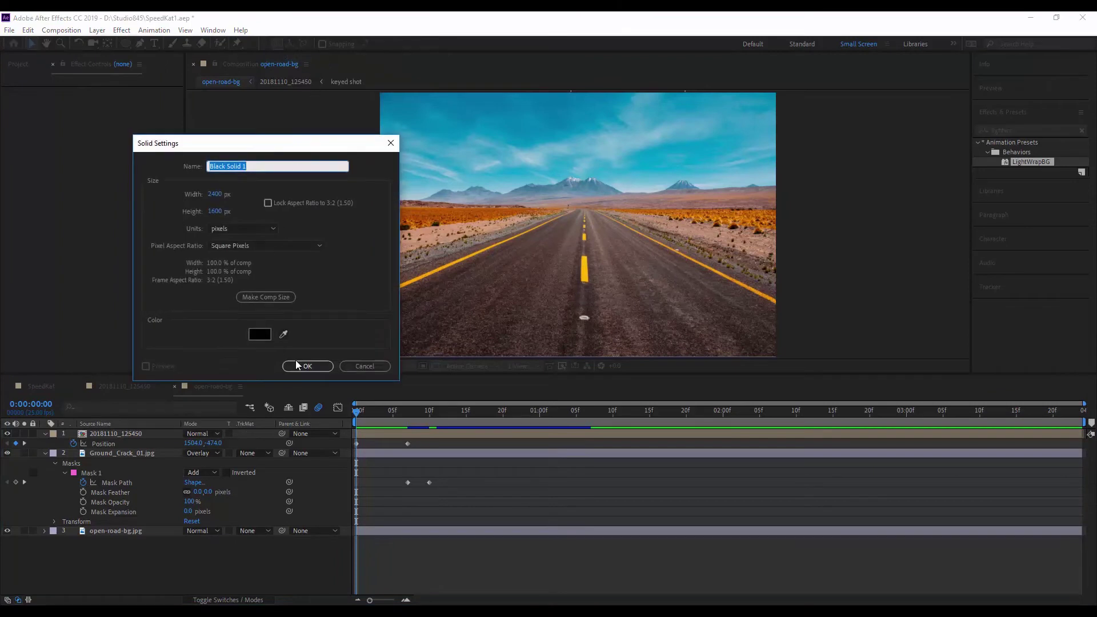
{"action": "left_click", "coordinate": [298, 366]}
{"action": "type", "text": "force"}
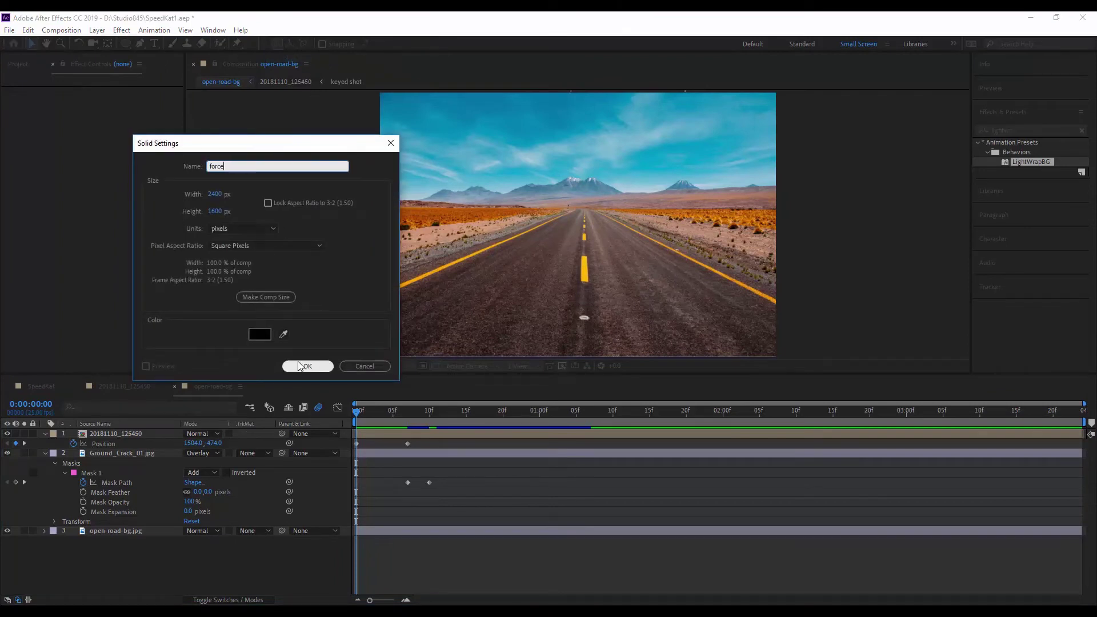
{"action": "left_click", "coordinate": [300, 366]}
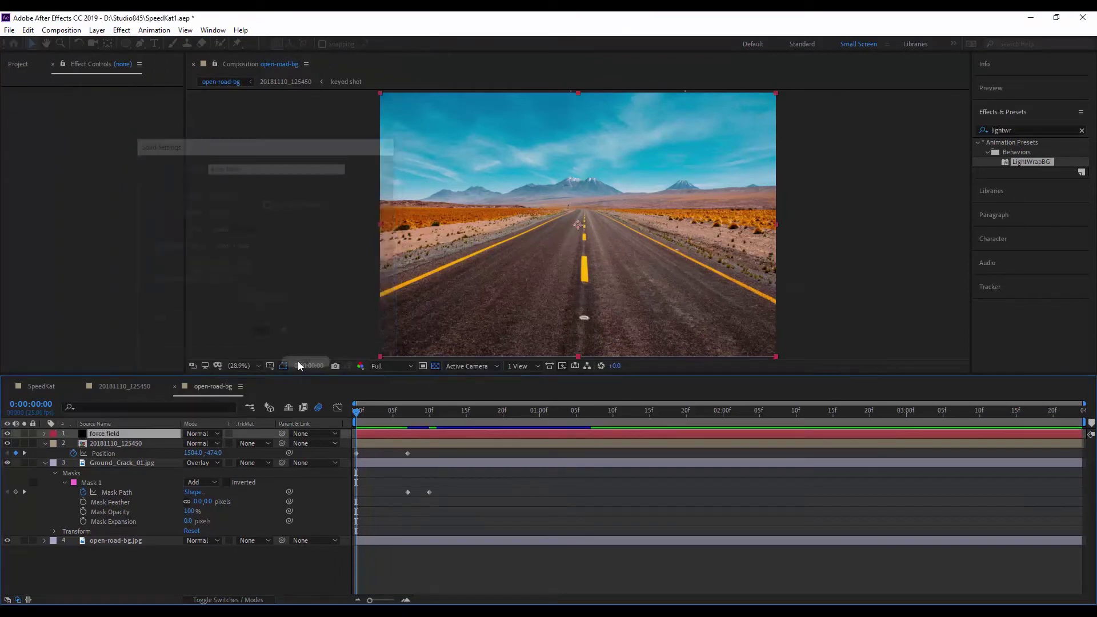
Fill the force field solid with Fractal Noise and search FX Console for 'cc sp'
{"action": "key", "text": "ctrl+space"}
{"action": "type", "text": "fra"}
{"action": "key", "text": "Down"}
{"action": "key", "text": "Return"}
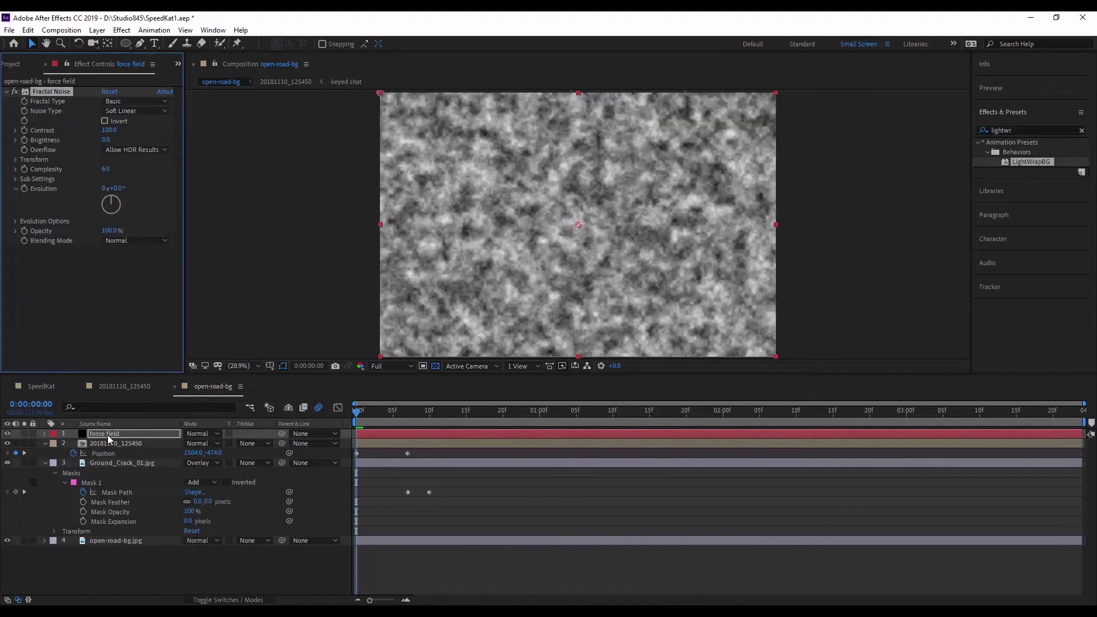
{"action": "key", "text": "ctrl+space"}
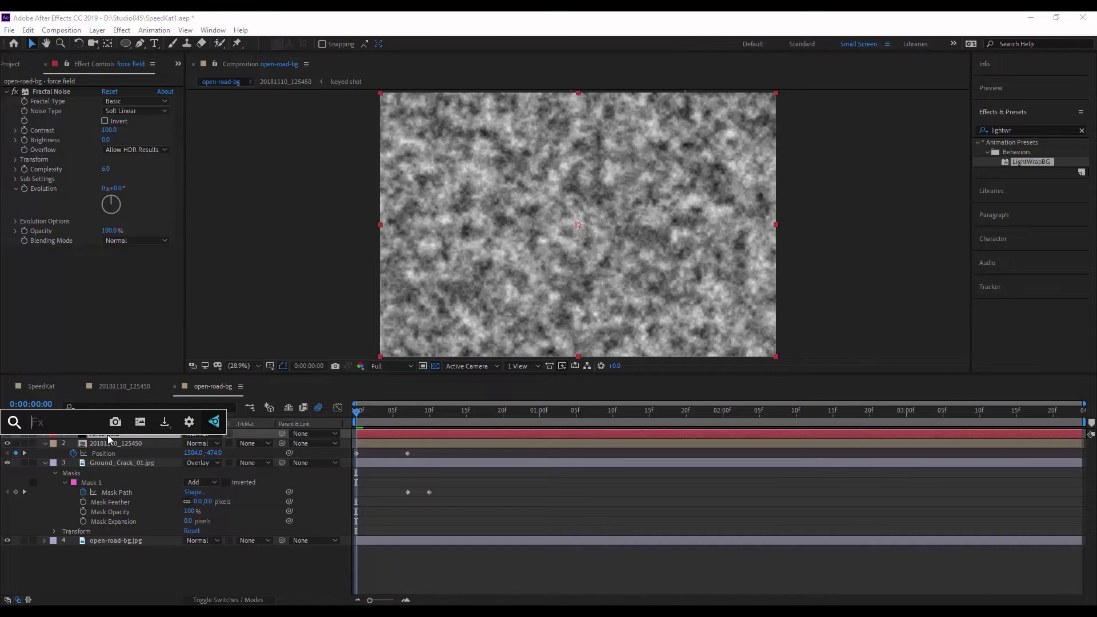
{"action": "type", "text": "cc s"}
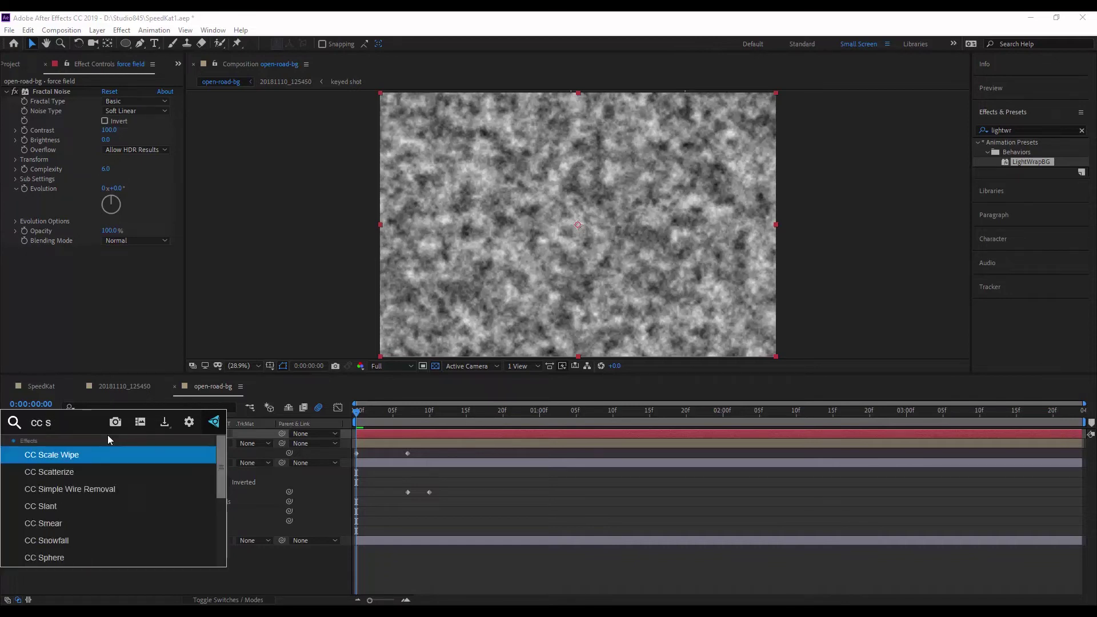
{"action": "type", "text": "p"}
Apply CC Sphere to the force field layer and set its blending mode to Screen
{"action": "left_click", "coordinate": [79, 456]}
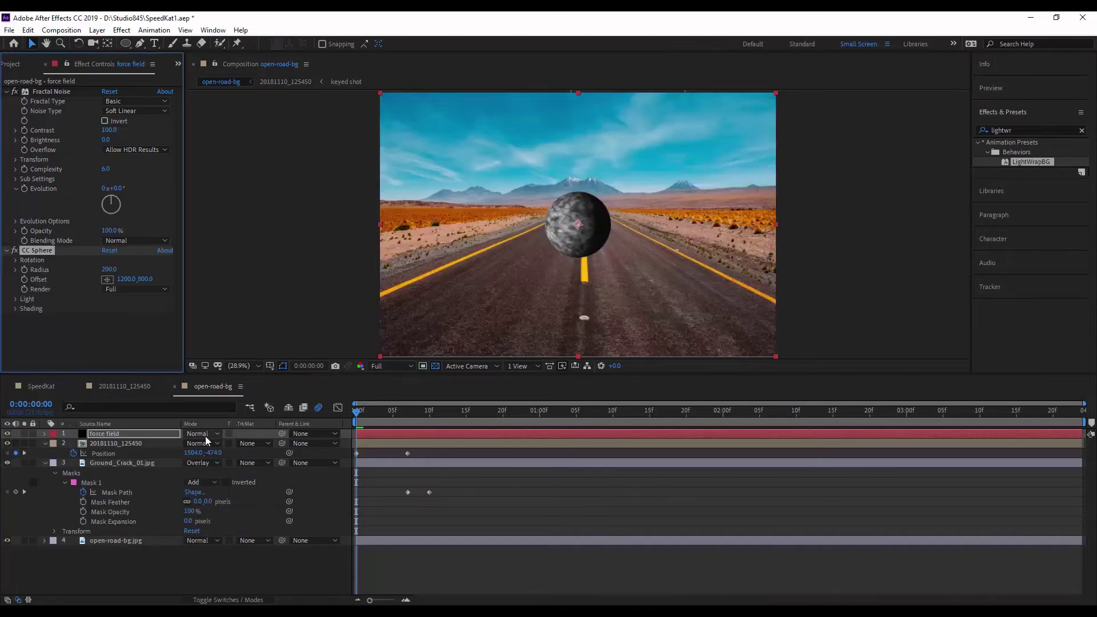
{"action": "left_click", "coordinate": [202, 434]}
{"action": "left_click", "coordinate": [266, 251]}
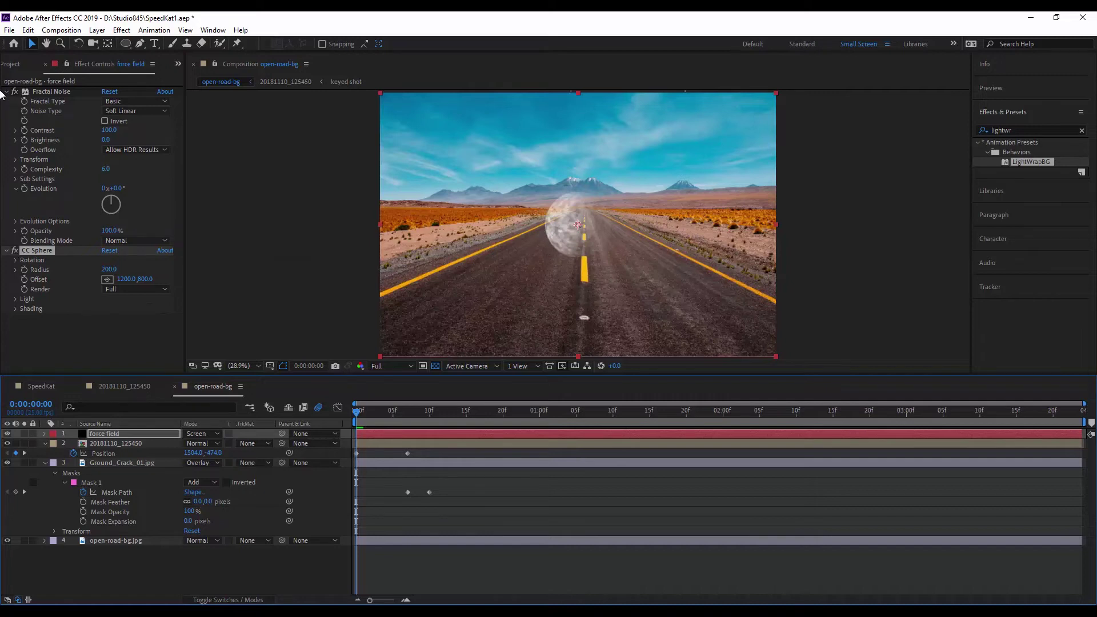
Raise CC Sphere's Light Height to 30 so the sphere glows brighter
{"action": "left_click", "coordinate": [6, 92]}
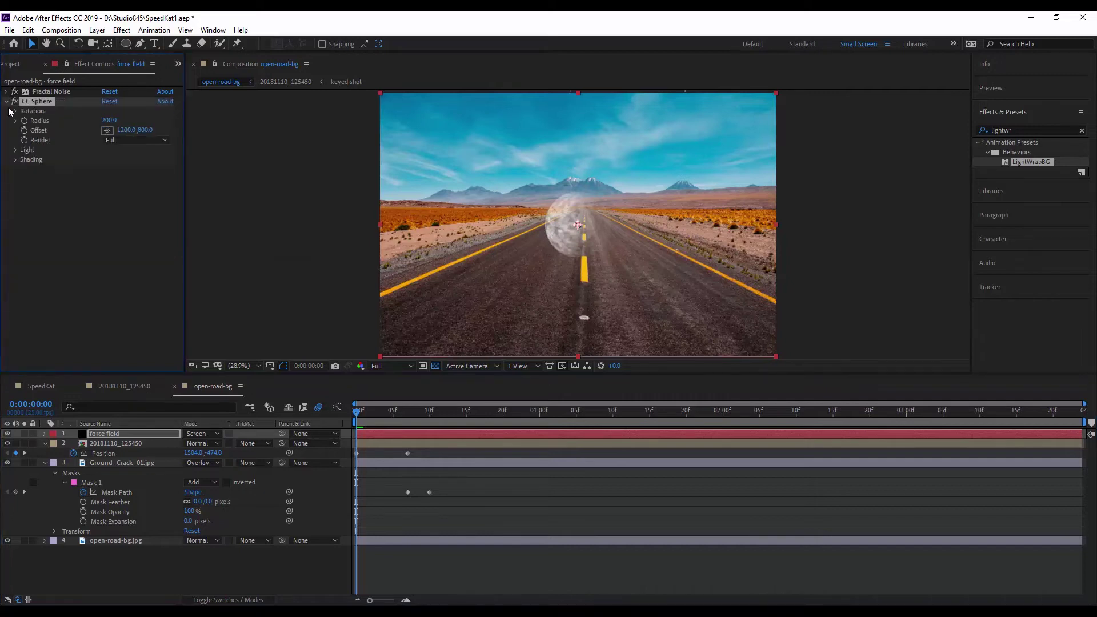
{"action": "left_click", "coordinate": [16, 149]}
{"action": "left_click", "coordinate": [108, 179]}
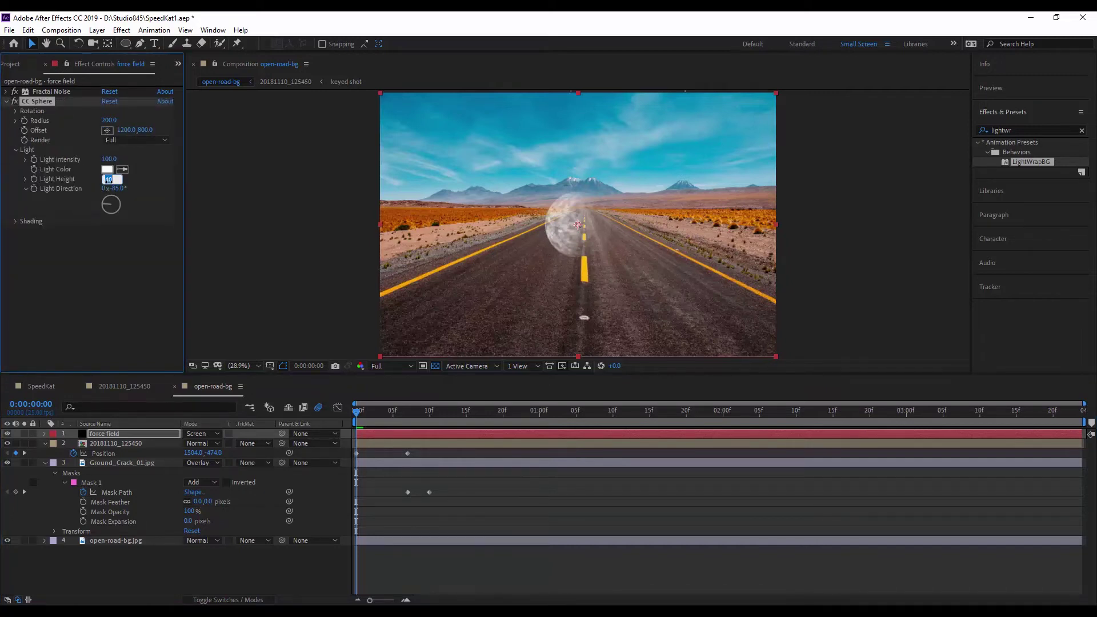
{"action": "key", "text": "Return"}
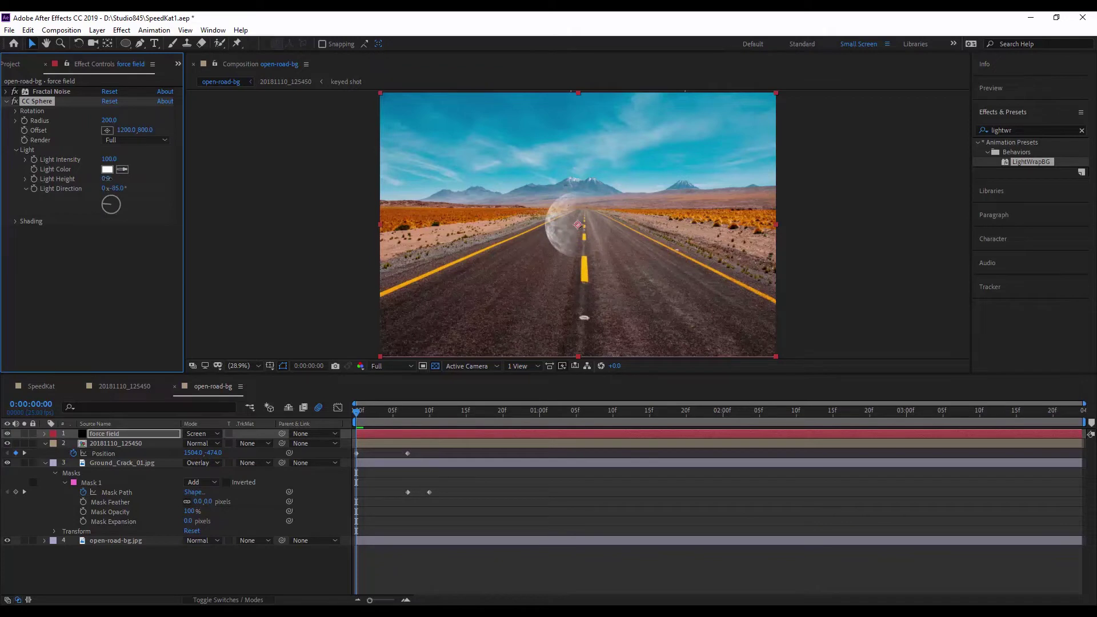
{"action": "left_click_drag", "start_coordinate": [107, 178], "coordinate": [150, 176]}
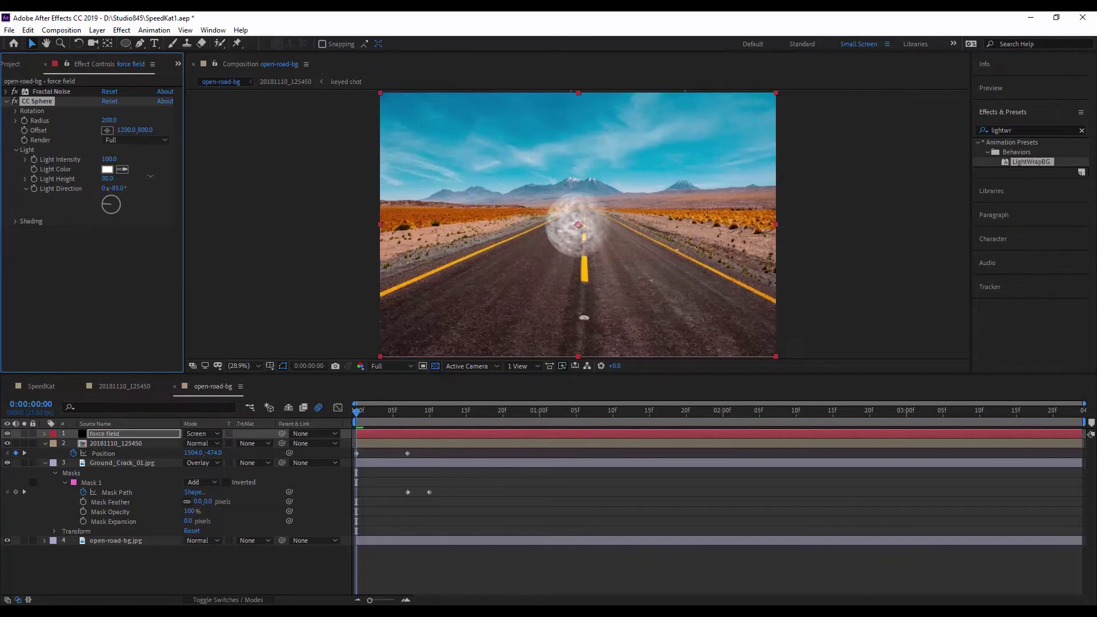
{"action": "left_click", "coordinate": [27, 100]}
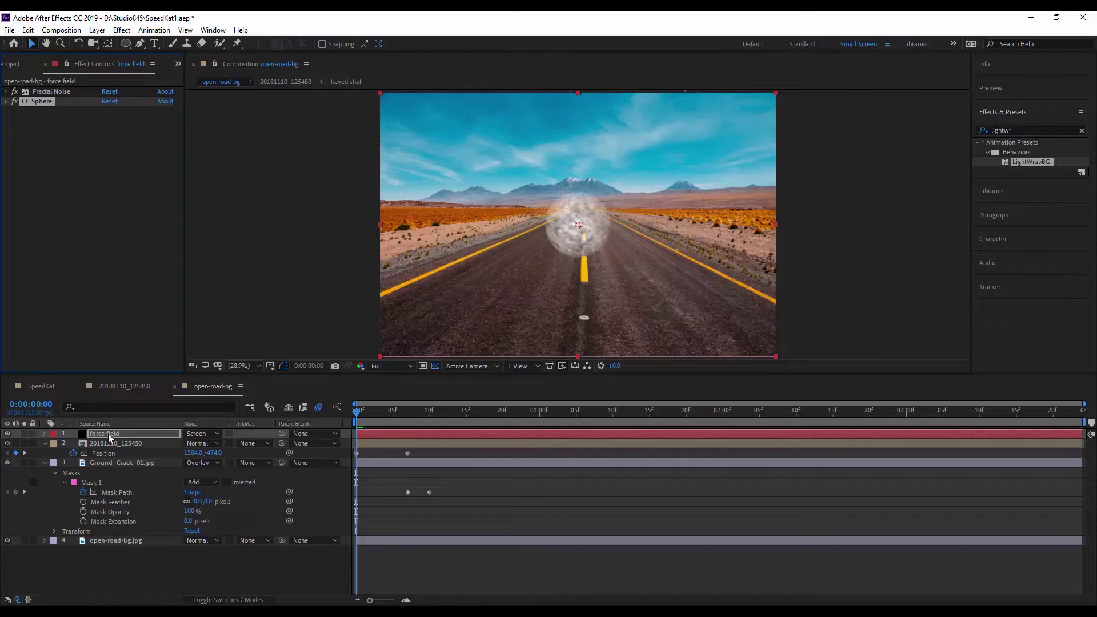
{"action": "key", "text": "ctrl+space"}
{"action": "type", "text": "lin"}
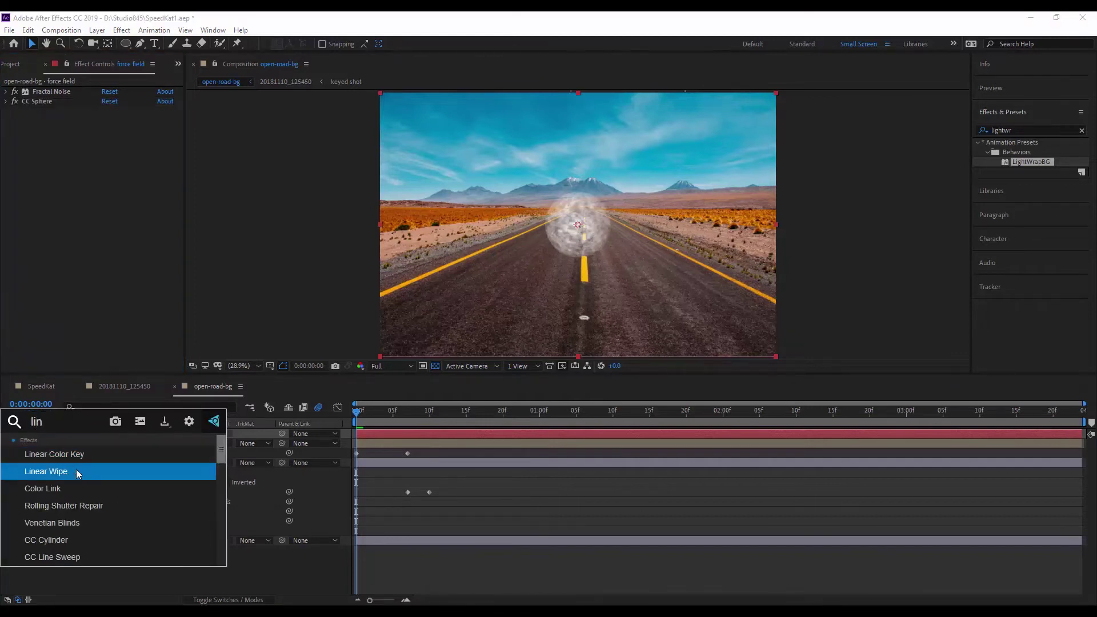
Add a Linear Wipe with 45% completion, 0° angle and feather 100
{"action": "left_click", "coordinate": [77, 471]}
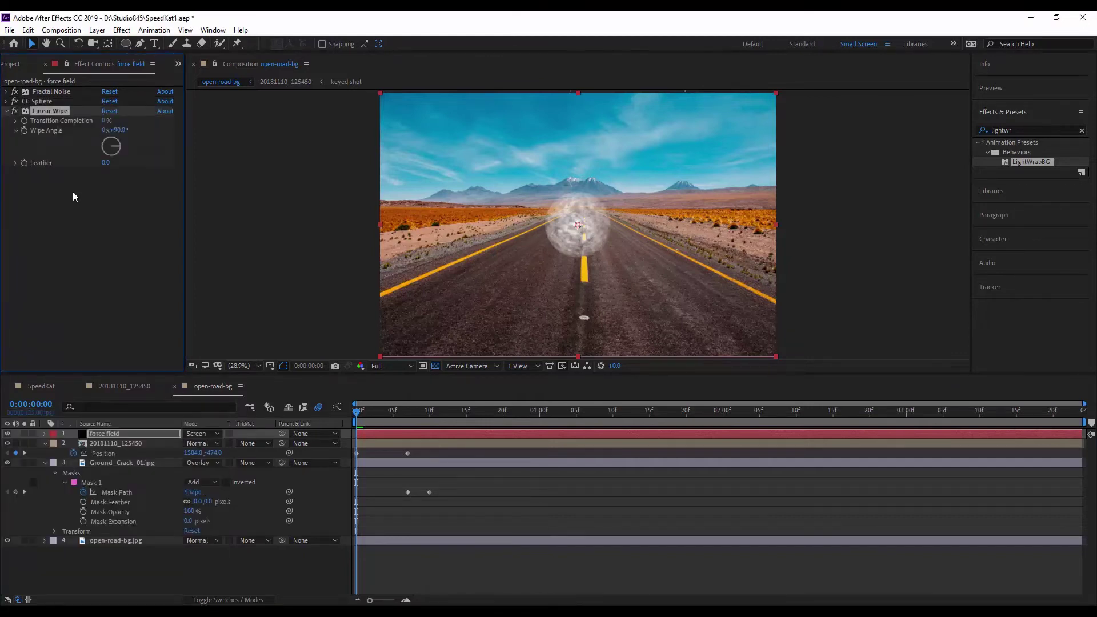
{"action": "left_click", "coordinate": [106, 121]}
{"action": "type", "text": "45"}
{"action": "key", "text": "Return"}
{"action": "left_click", "coordinate": [117, 130]}
{"action": "type", "text": "0"}
{"action": "key", "text": "Return"}
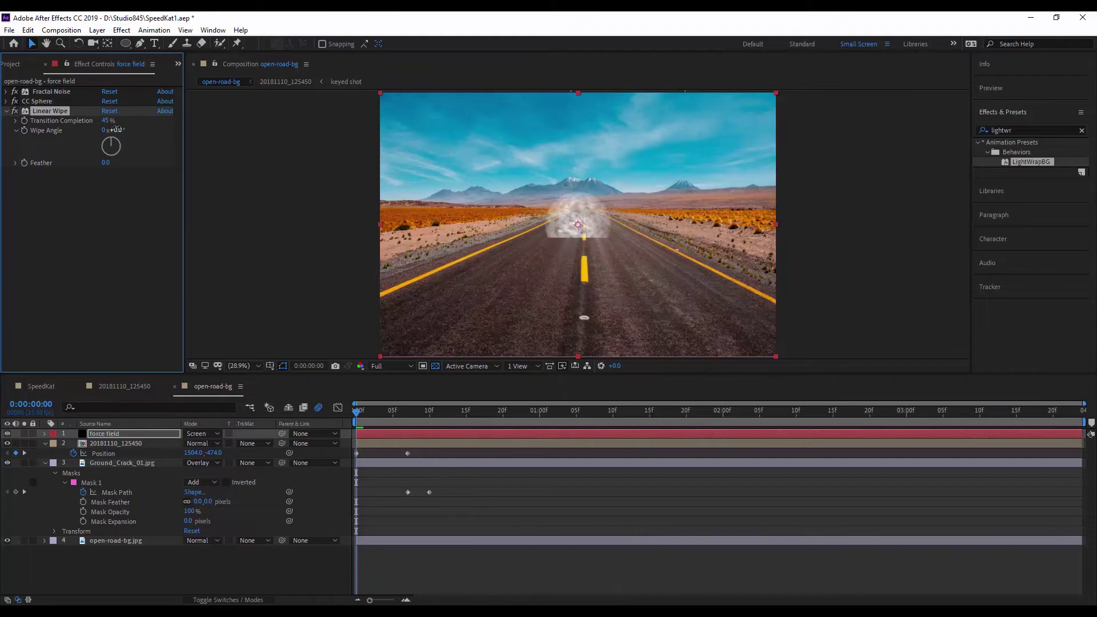
{"action": "left_click", "coordinate": [106, 163]}
{"action": "type", "text": "100"}
{"action": "key", "text": "Return"}
Duplicate the wipe, set Linear Wipe 2's angle to 180°, and move both wipes to the top of the stack
{"action": "key", "text": "ctrl+d"}
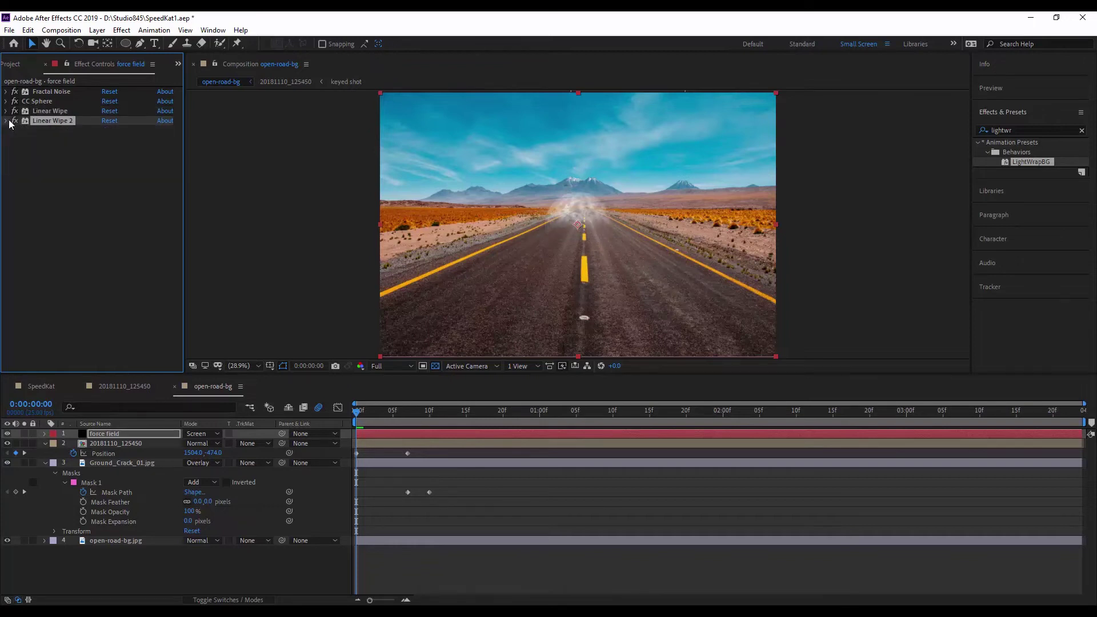
{"action": "left_click", "coordinate": [6, 121]}
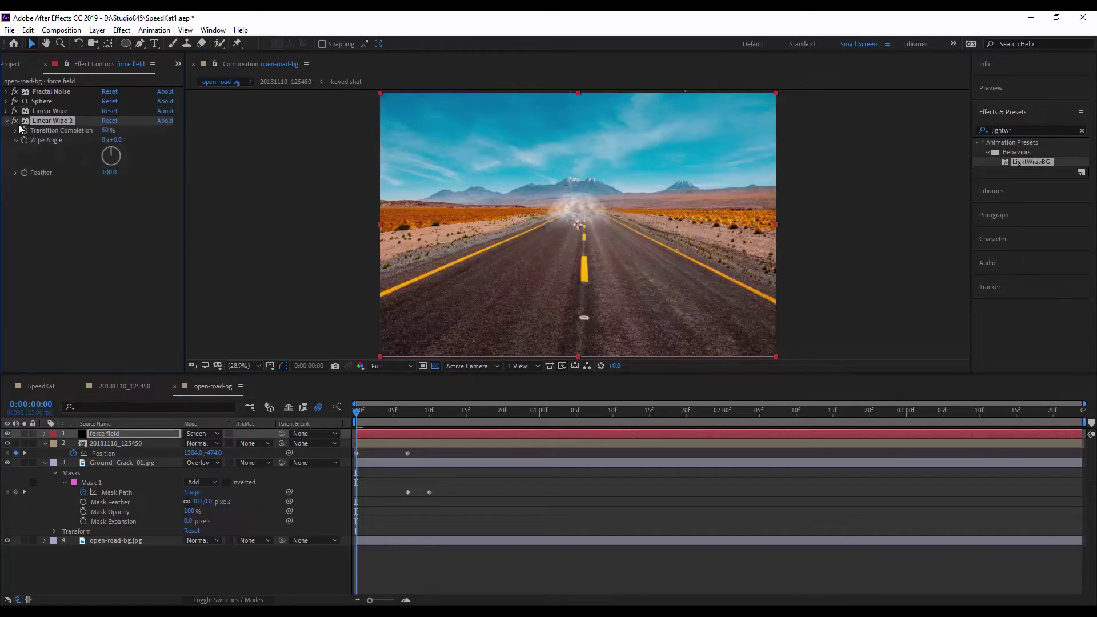
{"action": "left_click", "coordinate": [117, 141]}
{"action": "type", "text": "180"}
{"action": "key", "text": "Return"}
{"action": "left_click", "coordinate": [106, 130]}
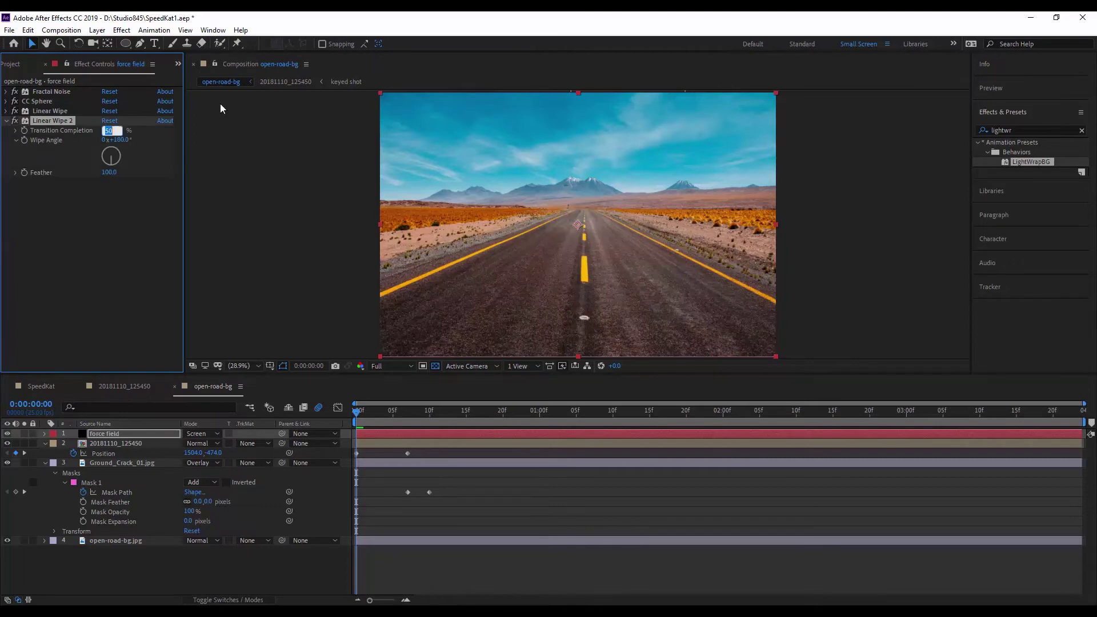
{"action": "type", "text": "0"}
{"action": "key", "text": "Return"}
{"action": "left_click", "coordinate": [7, 120]}
{"action": "mouse_move", "coordinate": [37, 111]}
{"action": "left_mouse_down"}
{"action": "mouse_move", "coordinate": [41, 87]}
{"action": "mouse_move", "coordinate": [46, 115]}
{"action": "mouse_move", "coordinate": [46, 98]}
{"action": "left_mouse_up"}
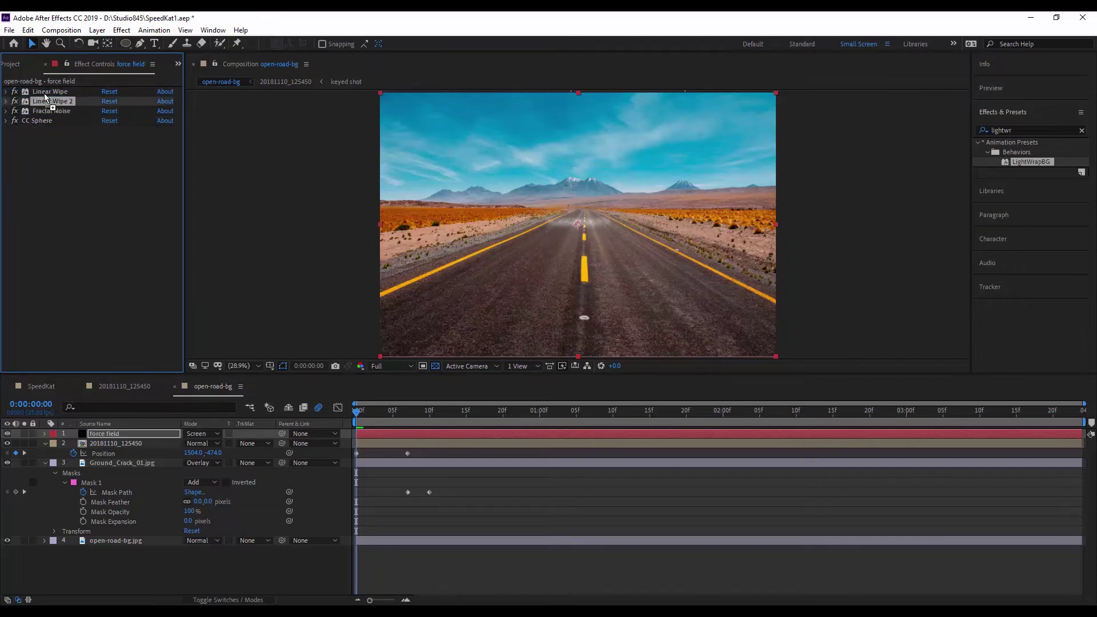
Lower the first Linear Wipe's completion to reveal a soft cloud band, then go to frame 7
{"action": "left_click", "coordinate": [6, 92]}
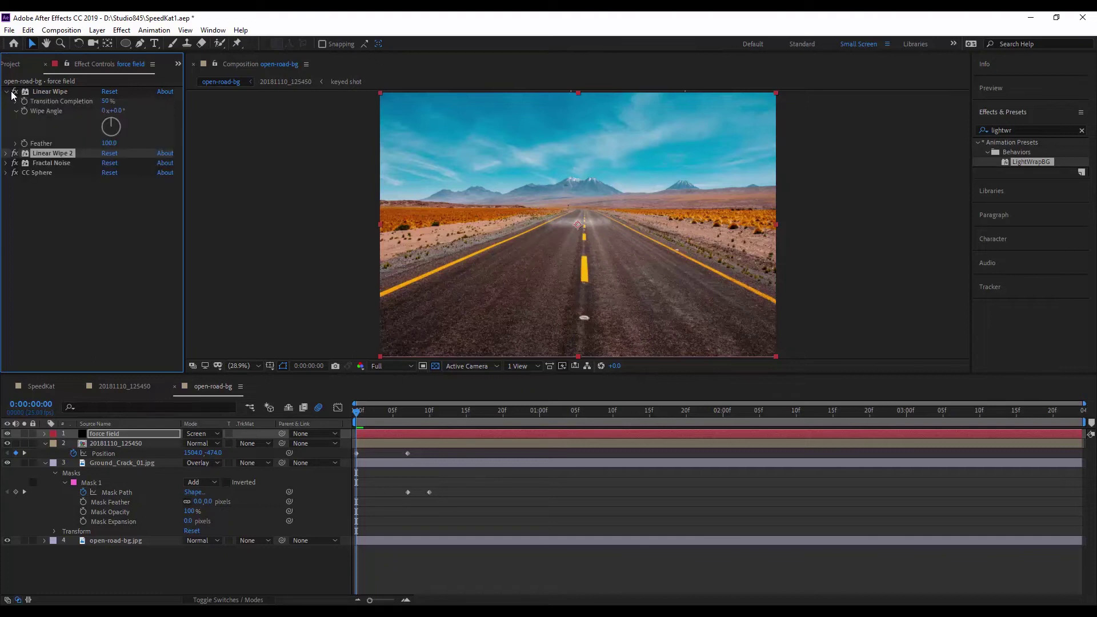
{"action": "left_click_drag", "start_coordinate": [106, 101], "coordinate": [100, 105]}
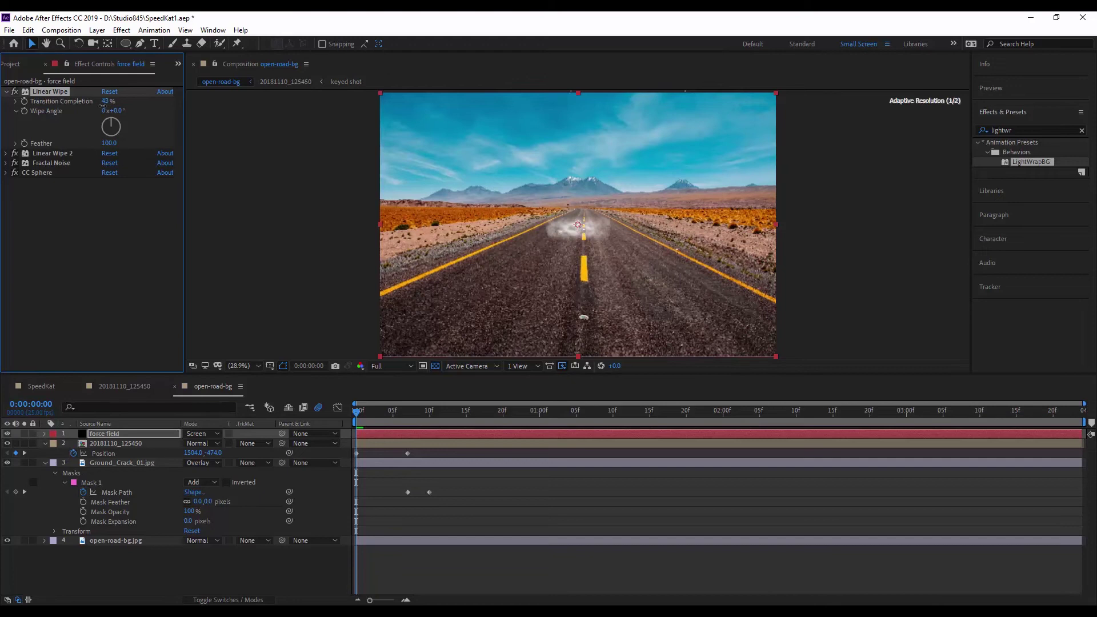
{"action": "left_click", "coordinate": [5, 92]}
{"action": "left_click", "coordinate": [8, 122]}
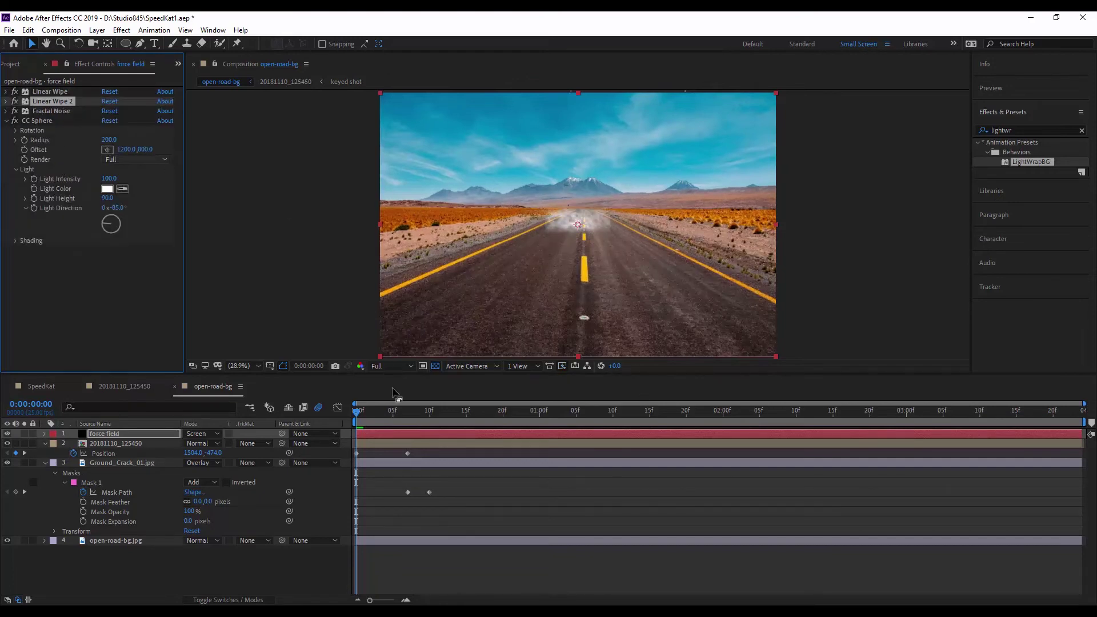
{"action": "left_click_drag", "start_coordinate": [359, 411], "coordinate": [415, 412]}
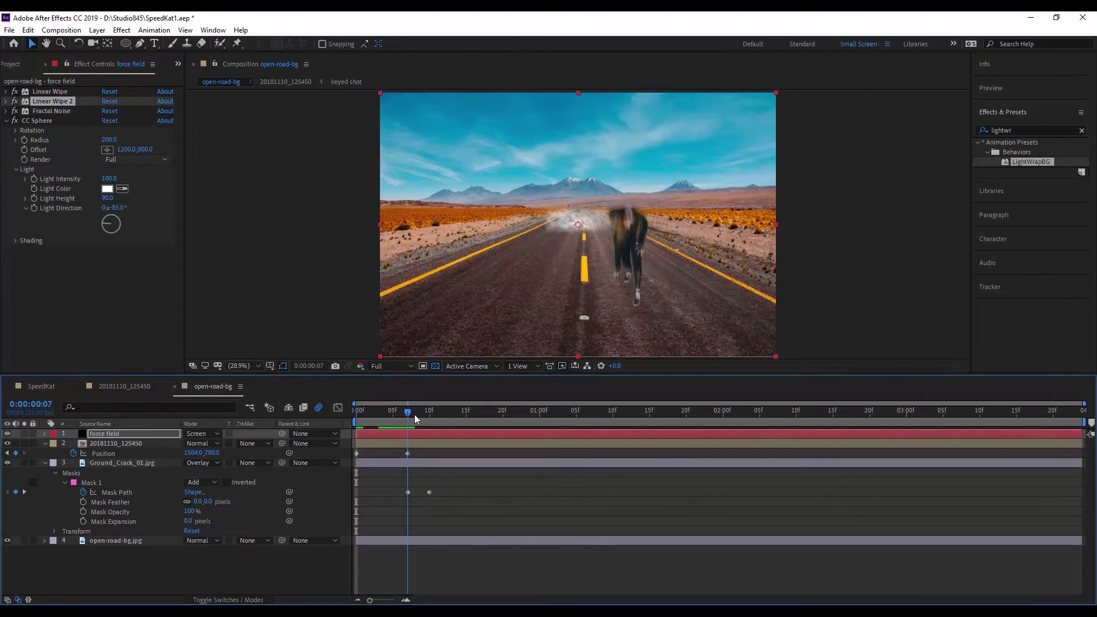
Center the sphere at the runner's feet and keyframe Rotation Y to three turns by the shot's end
{"action": "left_click", "coordinate": [111, 150]}
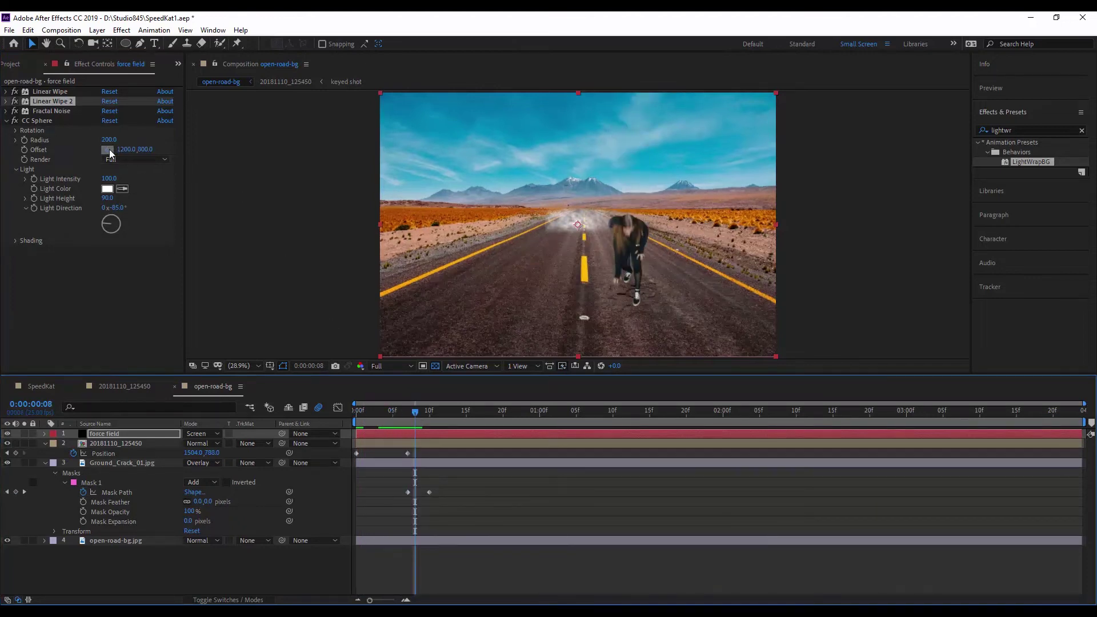
{"action": "left_click", "coordinate": [631, 294]}
{"action": "left_click", "coordinate": [15, 131]}
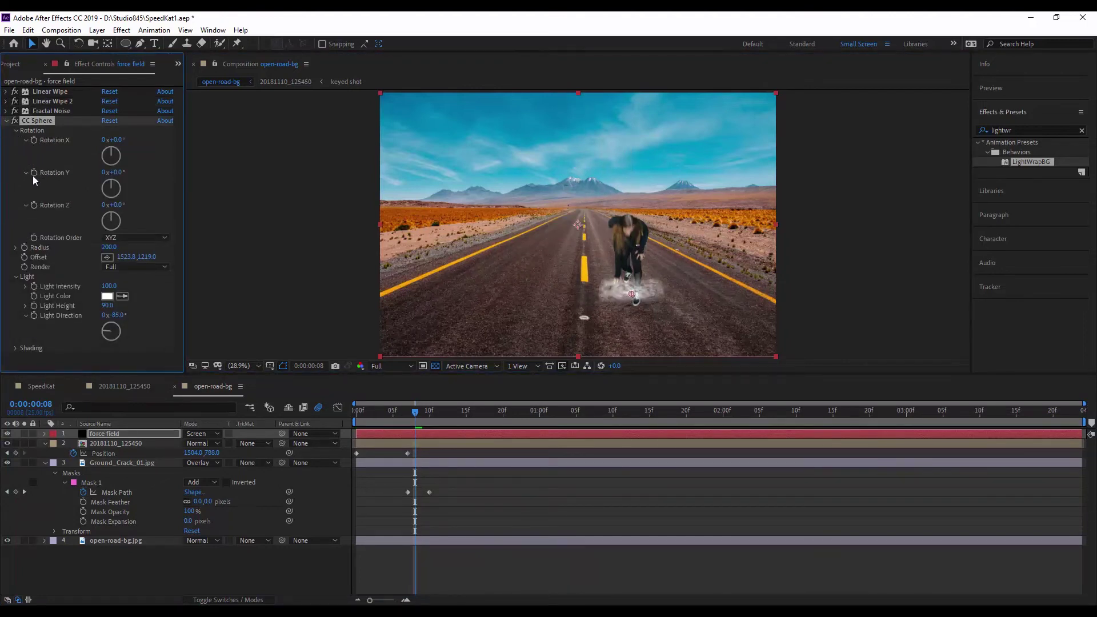
{"action": "left_click_drag", "start_coordinate": [396, 409], "coordinate": [356, 410]}
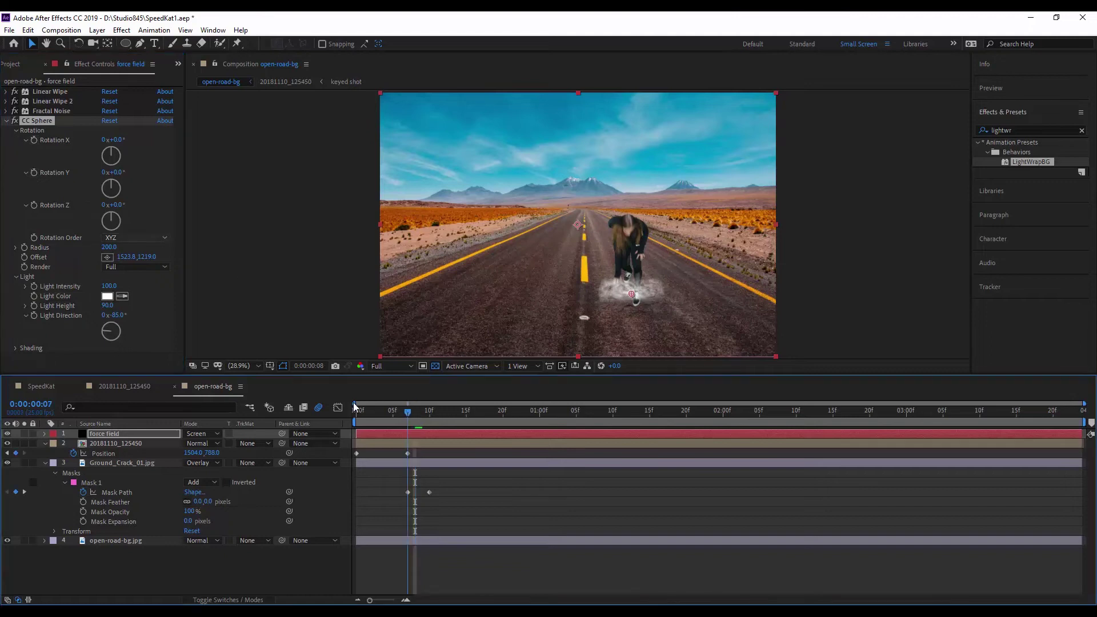
{"action": "left_click", "coordinate": [46, 179]}
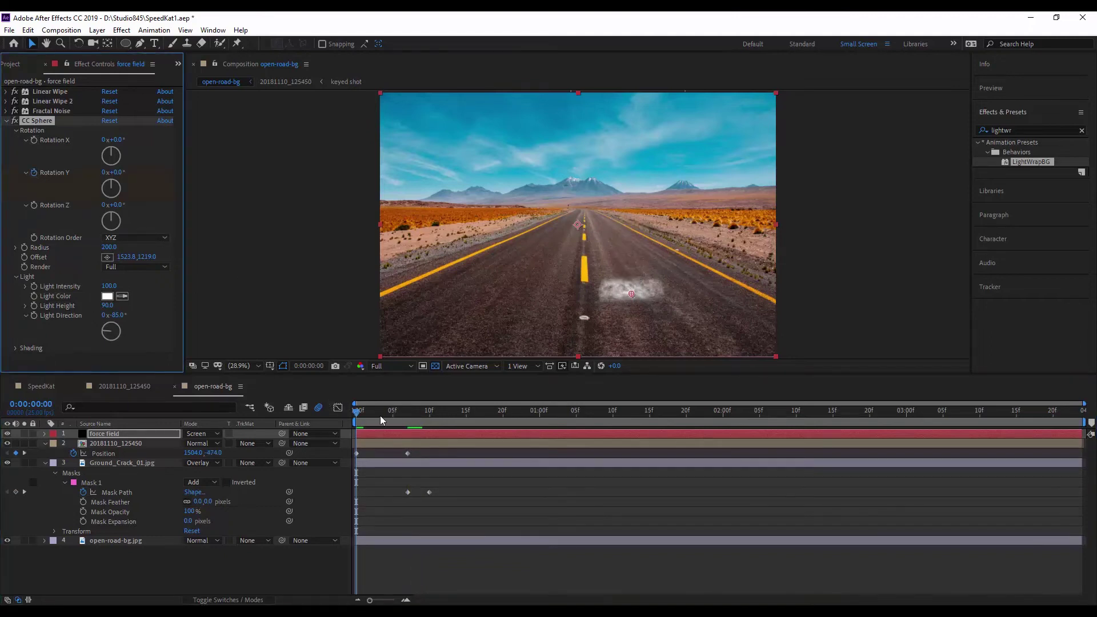
{"action": "left_click_drag", "start_coordinate": [375, 413], "coordinate": [1075, 412]}
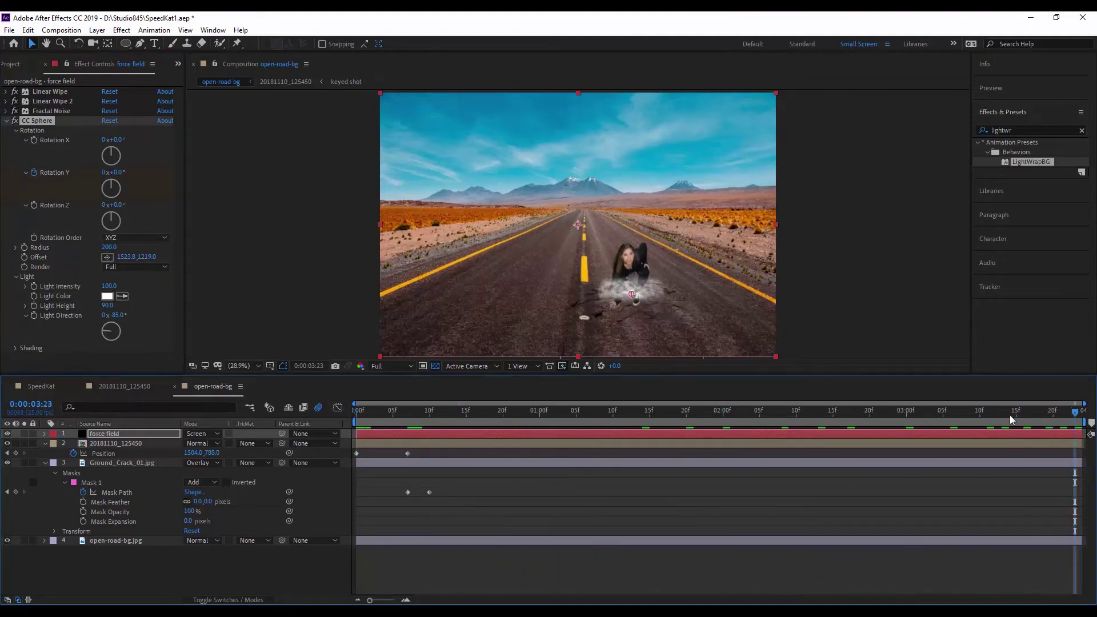
{"action": "left_click", "coordinate": [104, 172]}
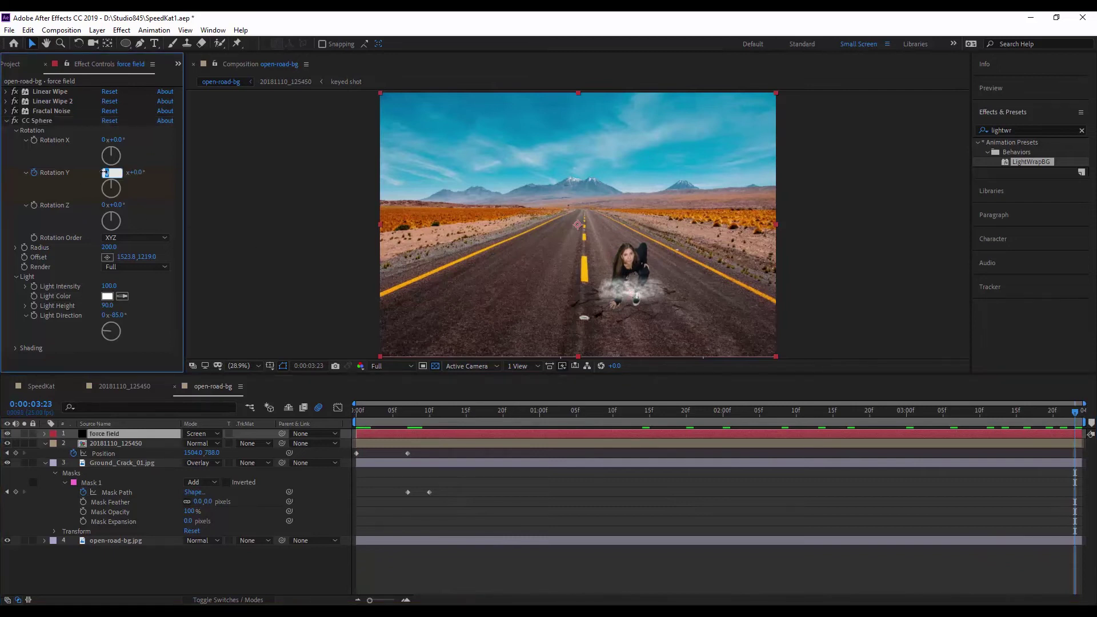
{"action": "type", "text": "3"}
{"action": "key", "text": "Return"}
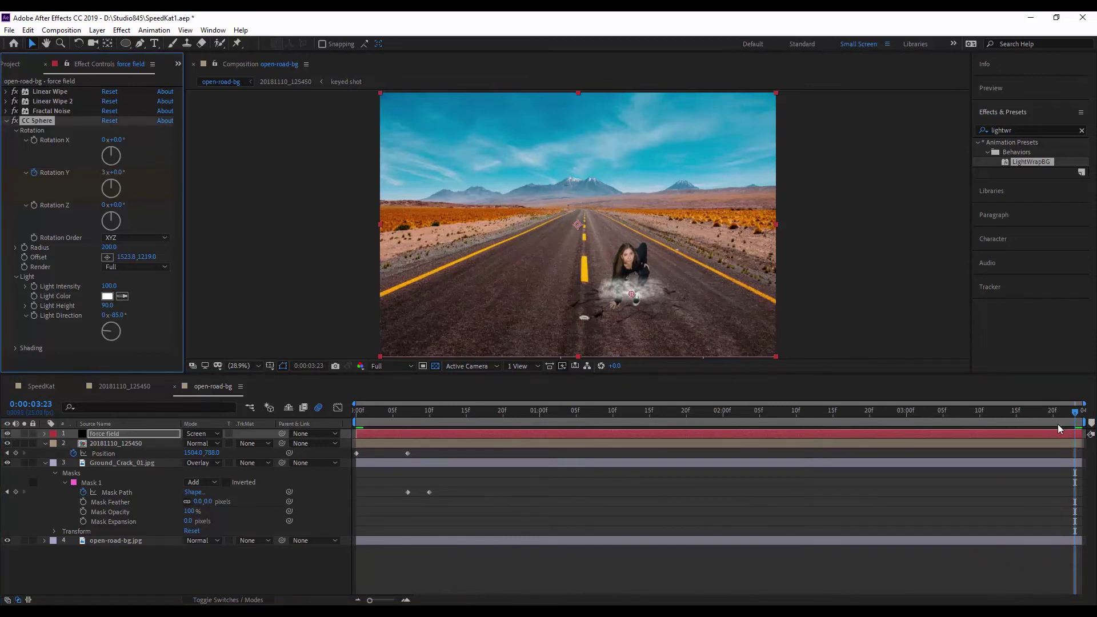
Keyframe CC Sphere Radius from 0 up to 10000 at 0:00:01:12
{"action": "mouse_move", "coordinate": [1058, 413]}
{"action": "left_mouse_down"}
{"action": "mouse_move", "coordinate": [666, 437]}
{"action": "mouse_move", "coordinate": [318, 400]}
{"action": "left_mouse_up"}
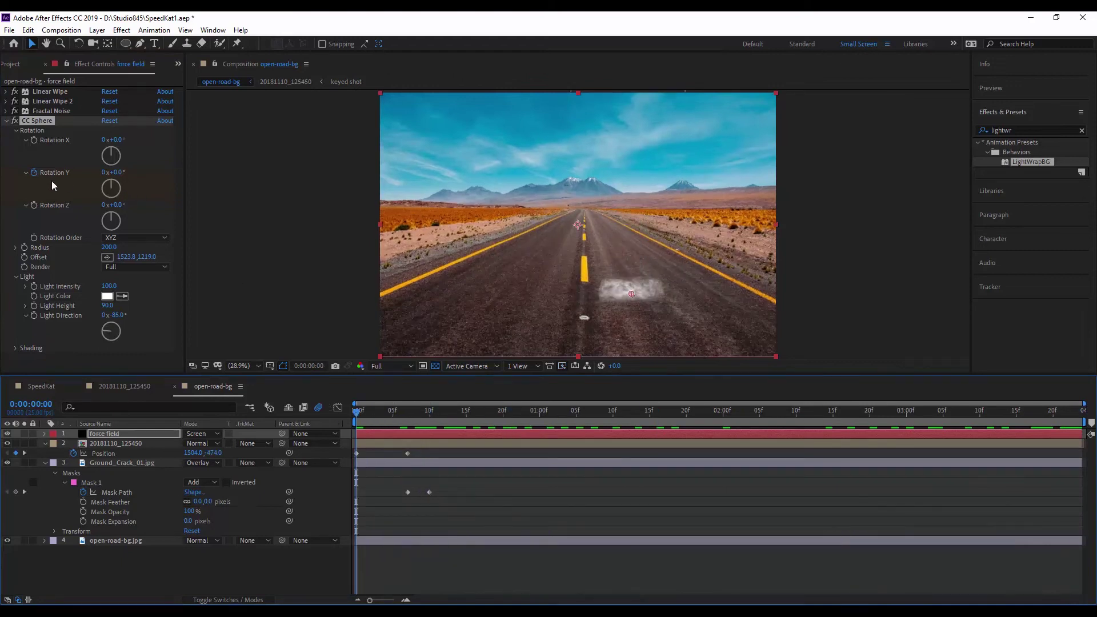
{"action": "left_click", "coordinate": [16, 131]}
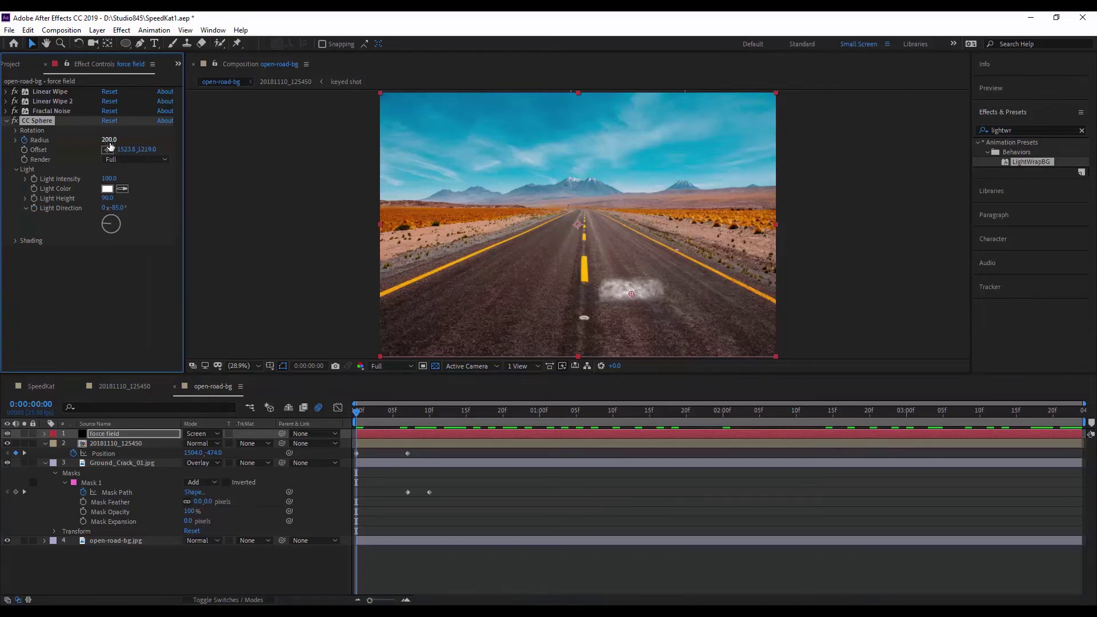
{"action": "left_click_drag", "start_coordinate": [112, 144], "coordinate": [1, 146]}
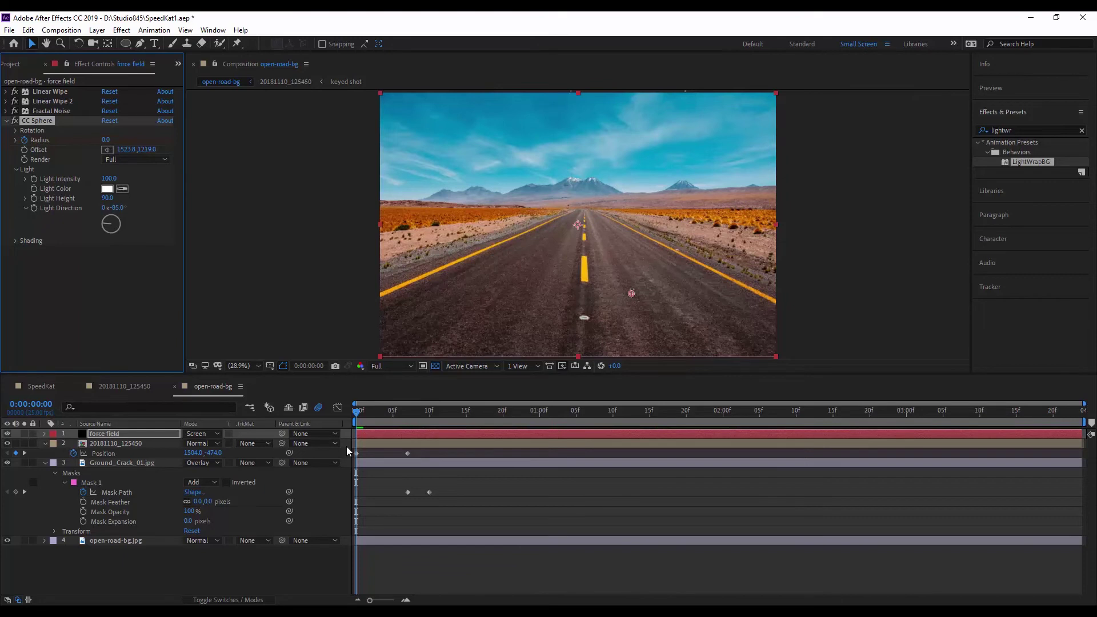
{"action": "left_click", "coordinate": [106, 139]}
{"action": "type", "text": "10000"}
{"action": "key", "text": "Return"}
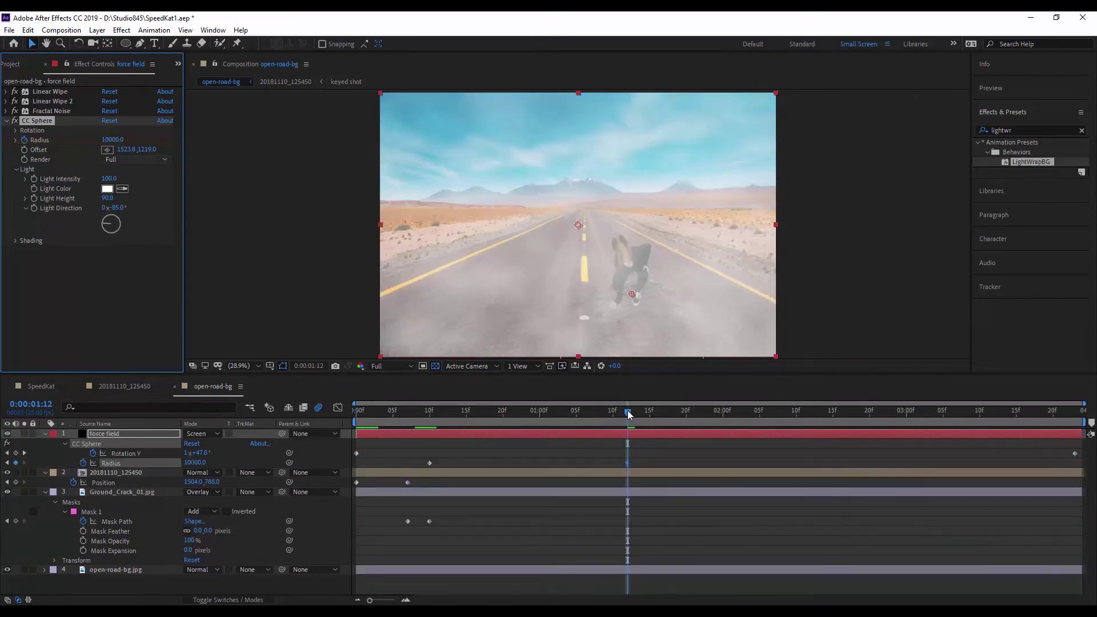
{"action": "mouse_move", "coordinate": [627, 410]}
{"action": "left_mouse_down"}
{"action": "mouse_move", "coordinate": [435, 440]}
{"action": "mouse_move", "coordinate": [445, 441]}
{"action": "left_mouse_up"}
Keyframe force field Opacity at 25% on frame 12, fading to 0% at 1:23
{"action": "key", "text": "t"}
{"action": "left_click", "coordinate": [193, 443]}
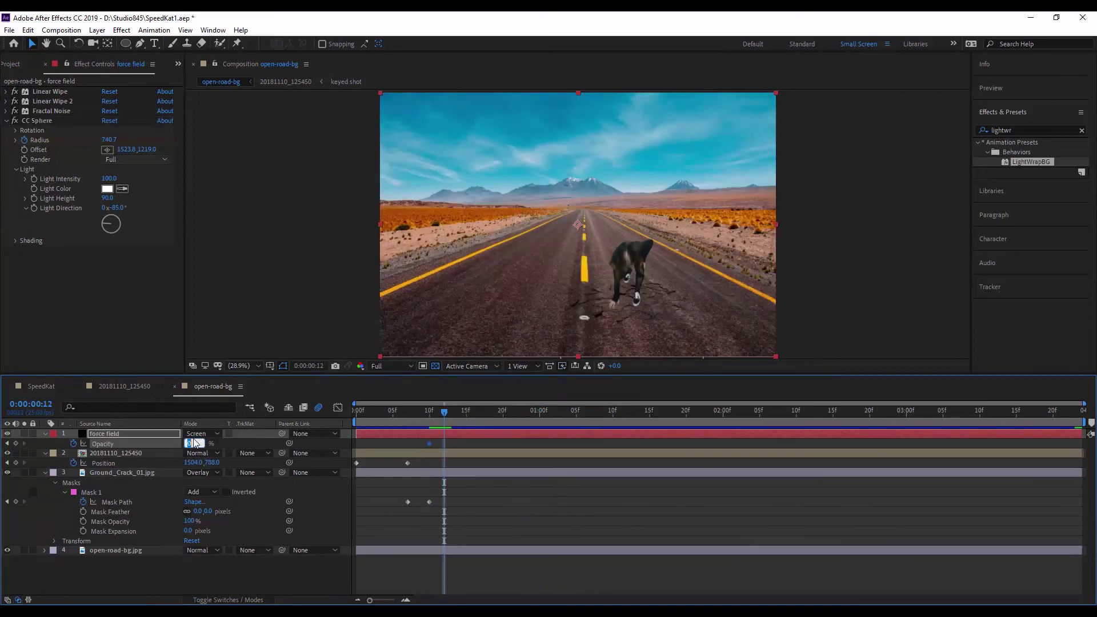
{"action": "type", "text": "25"}
{"action": "key", "text": "Return"}
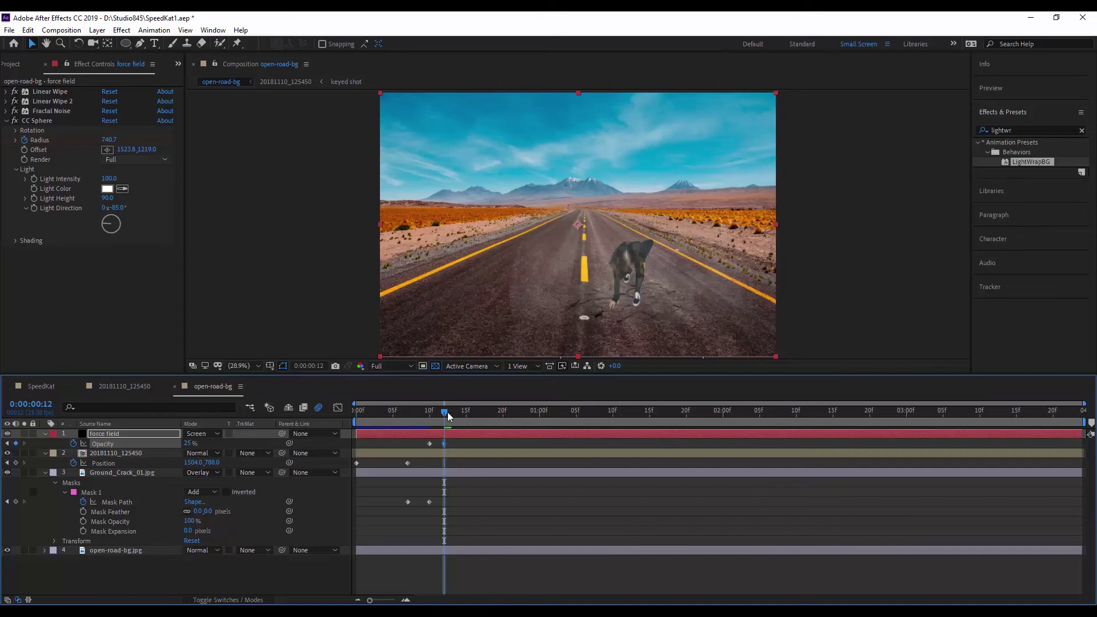
{"action": "left_click_drag", "start_coordinate": [448, 412], "coordinate": [712, 438]}
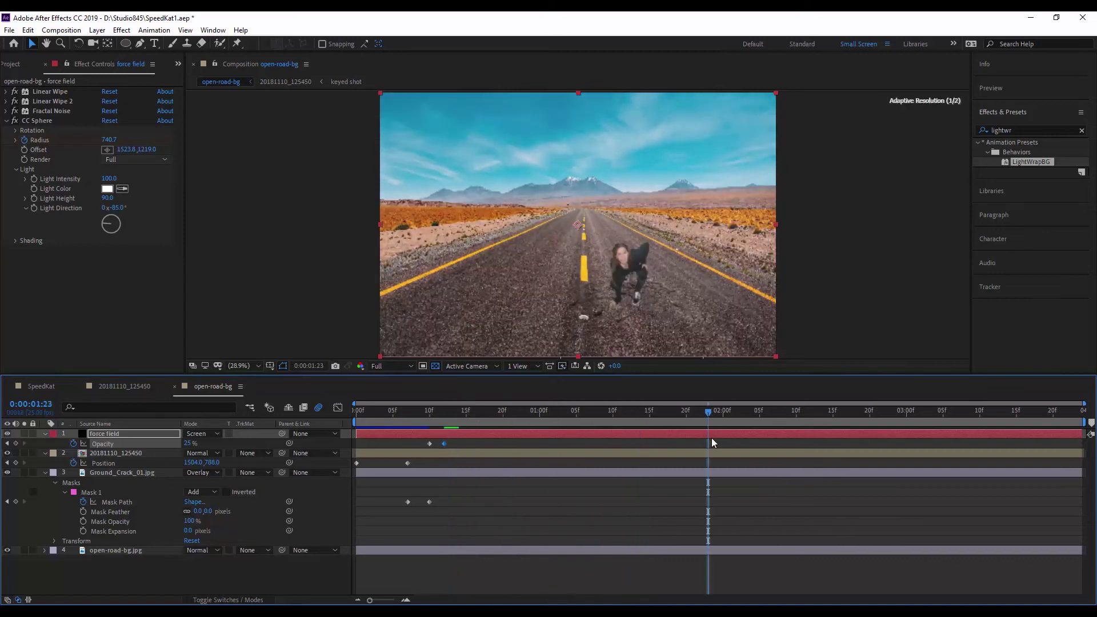
{"action": "left_click", "coordinate": [190, 444]}
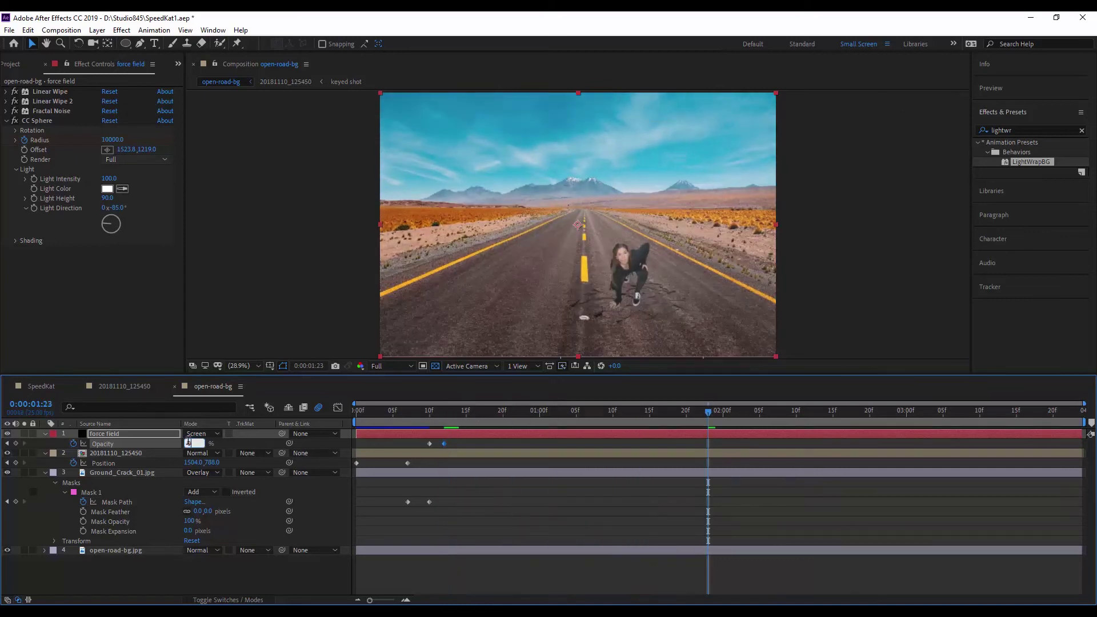
{"action": "type", "text": "0"}
{"action": "key", "text": "Return"}
{"action": "left_click_drag", "start_coordinate": [689, 414], "coordinate": [360, 427]}
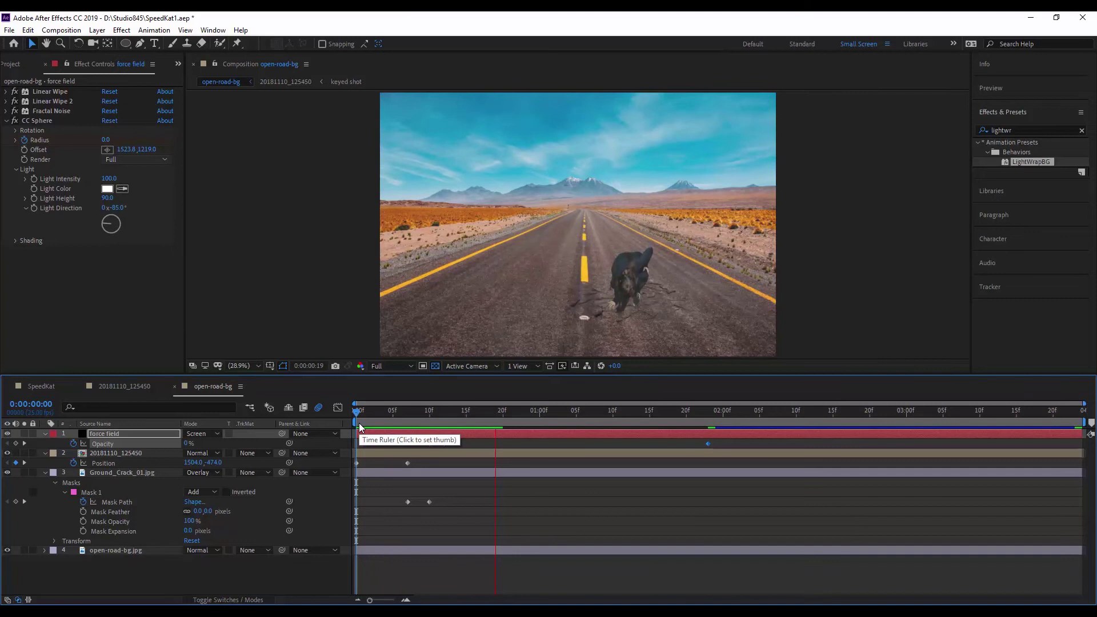
{"action": "key", "text": "space"}
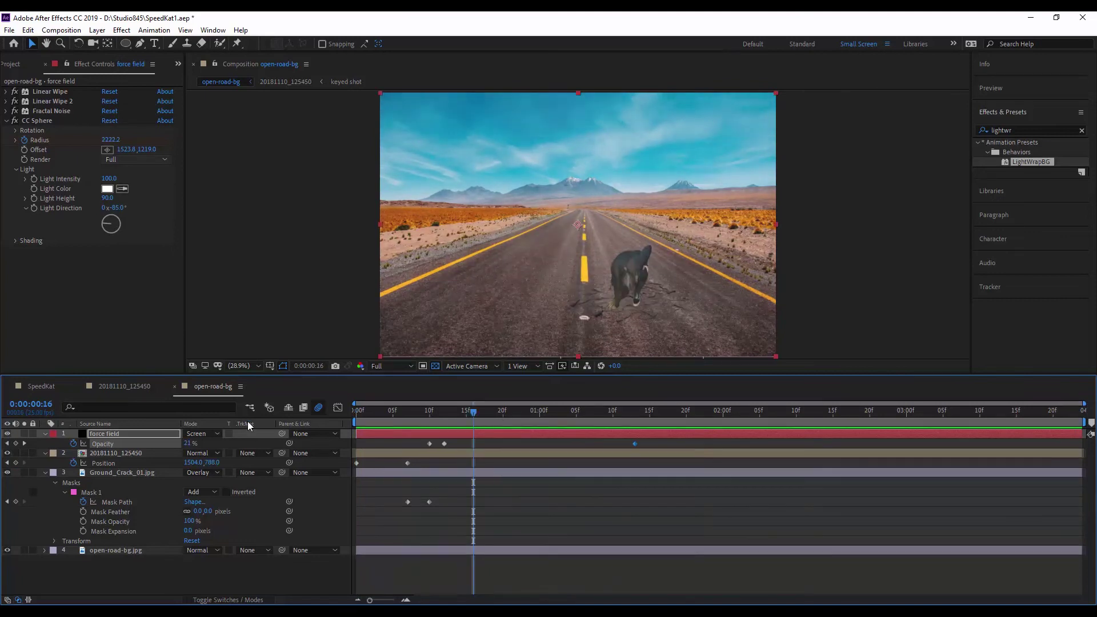
{"action": "key", "text": "ctrl+space"}
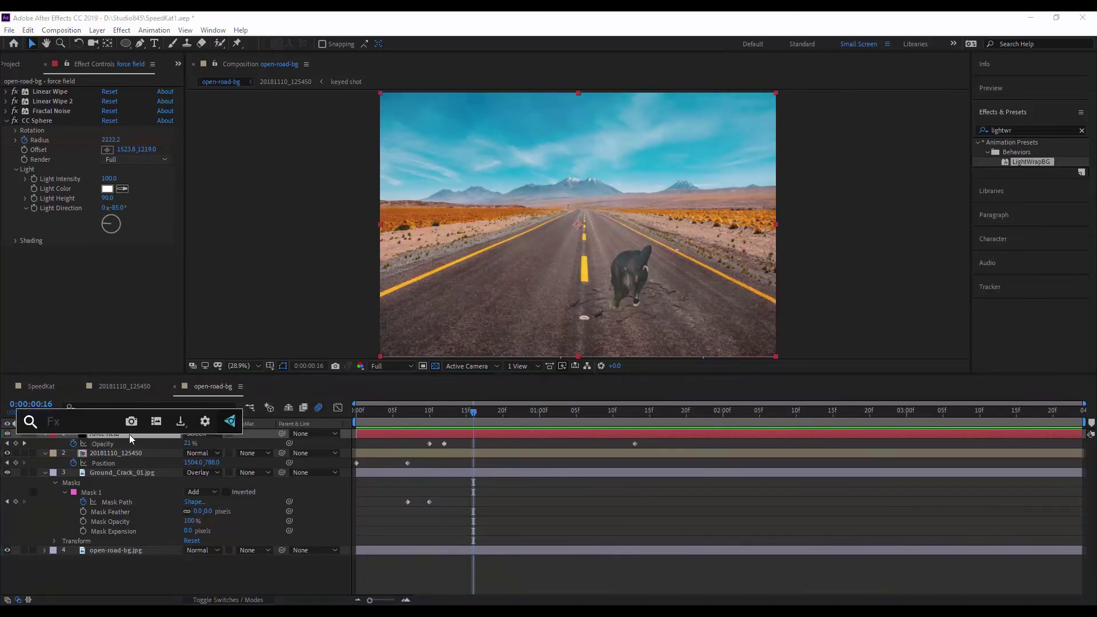
Add Hue/Saturation to the force field with Colorize on, Hue 43° and Saturation 26
{"action": "type", "text": "hue"}
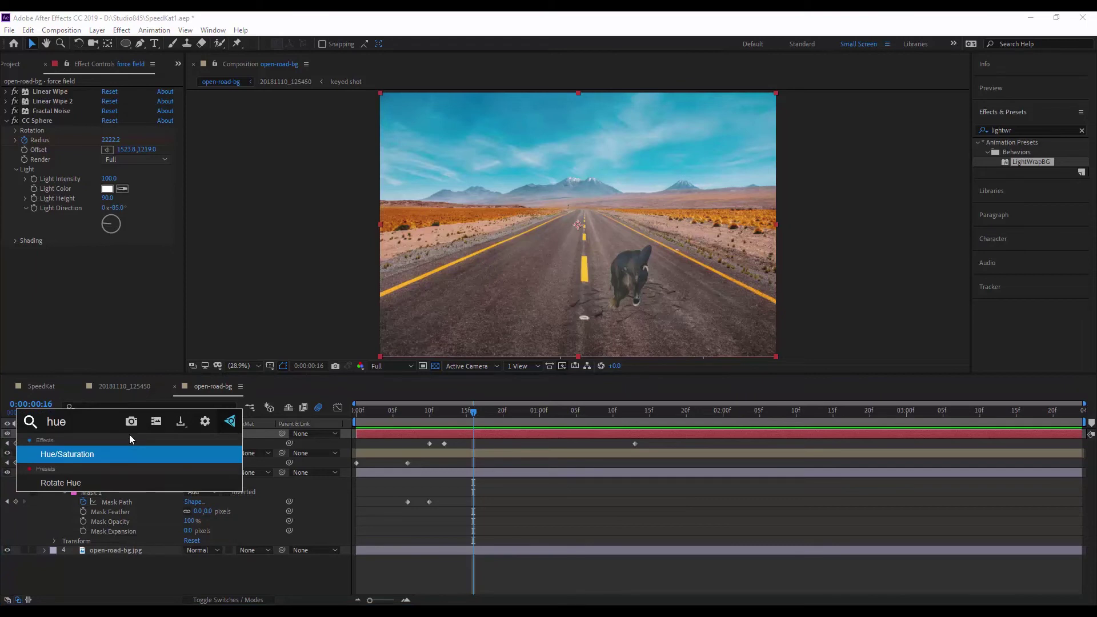
{"action": "left_click", "coordinate": [127, 454]}
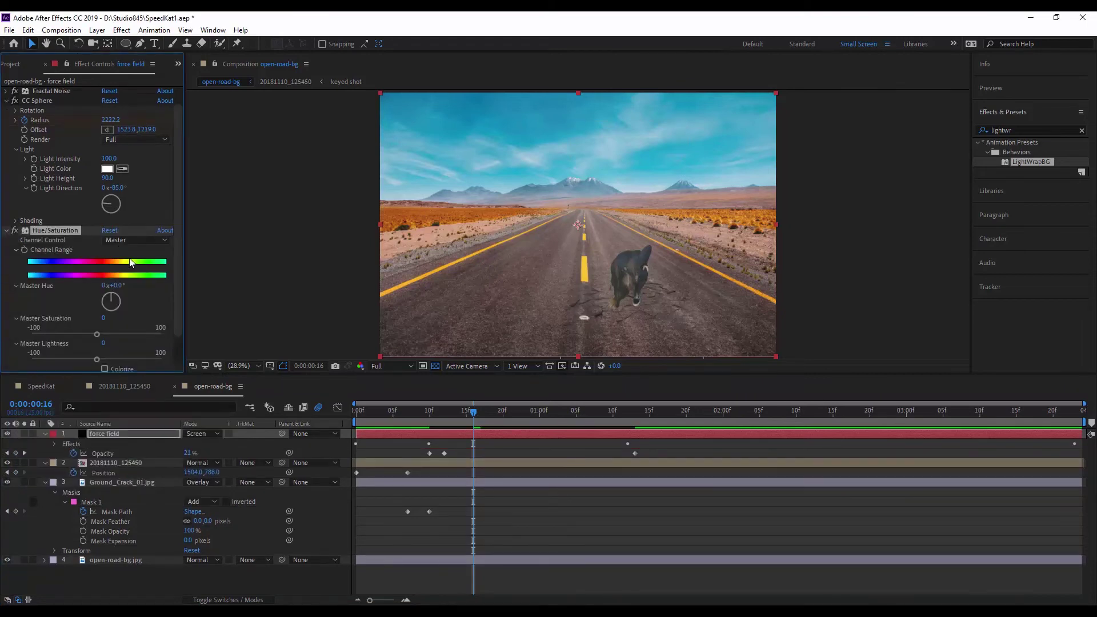
{"action": "scroll", "coordinate": [131, 262], "scroll_direction": "down", "scroll_amount": 2}
{"action": "left_click", "coordinate": [108, 338]}
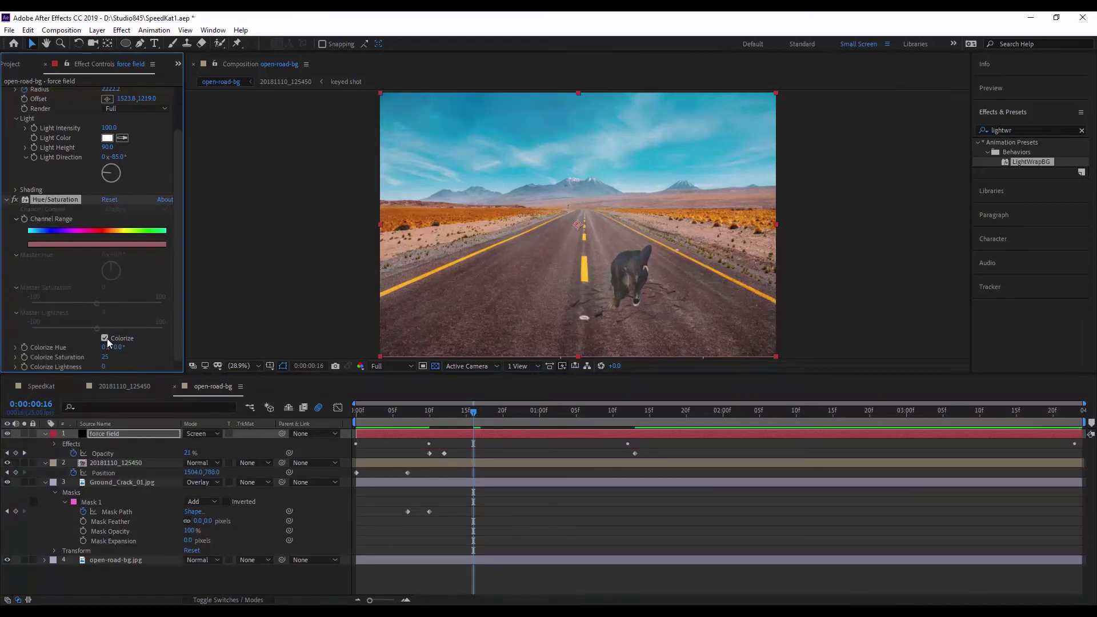
{"action": "left_click_drag", "start_coordinate": [473, 419], "coordinate": [343, 427]}
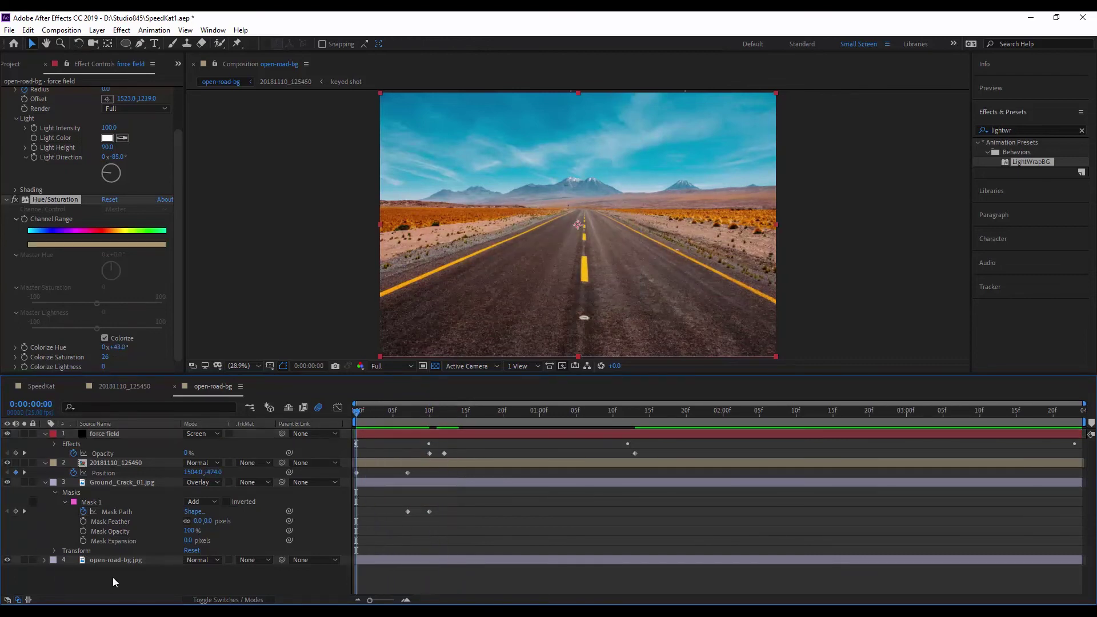
{"action": "left_click_drag", "start_coordinate": [112, 577], "coordinate": [70, 424]}
Precompose the four selected layers into a comp named 'scene'
{"action": "left_click", "coordinate": [46, 434]}
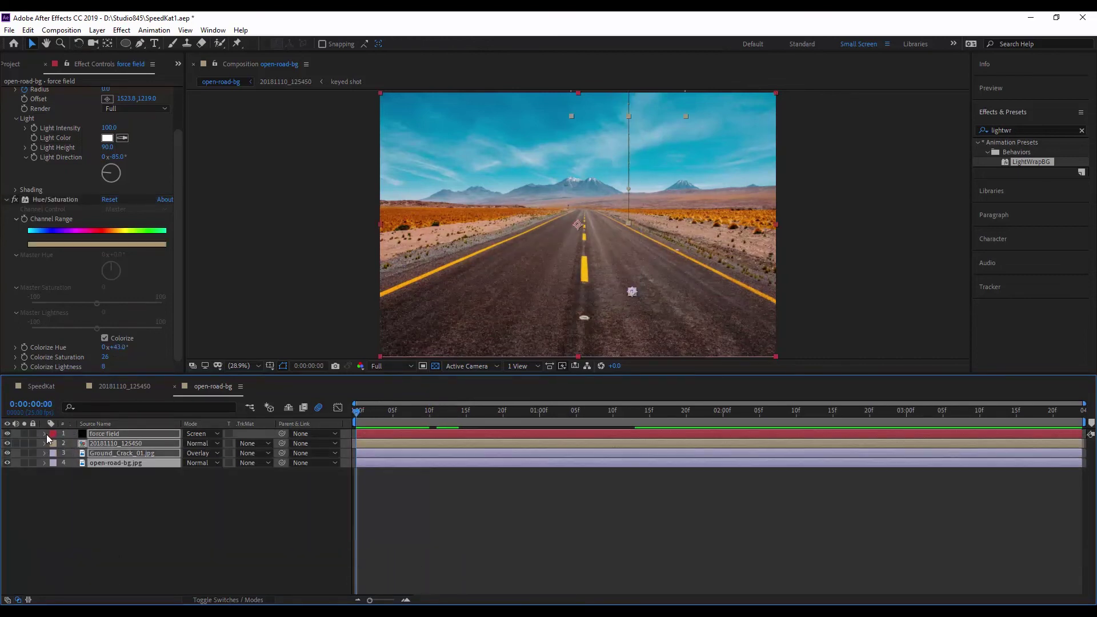
{"action": "right_click", "coordinate": [121, 434]}
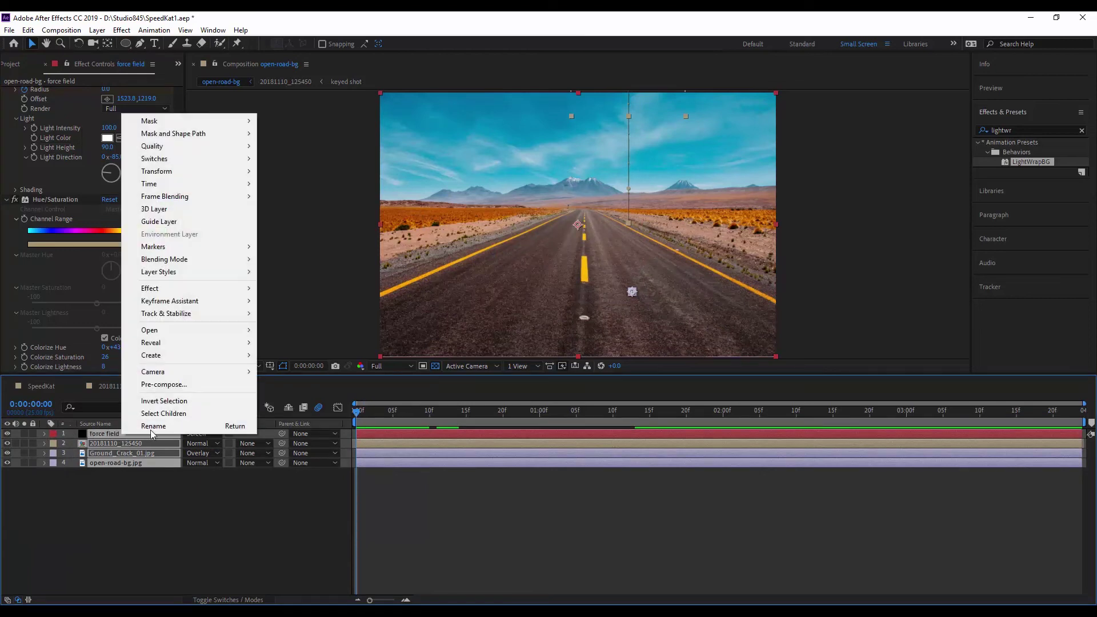
{"action": "left_click", "coordinate": [184, 383]}
{"action": "type", "text": "sce"}
{"action": "key", "text": "Return"}
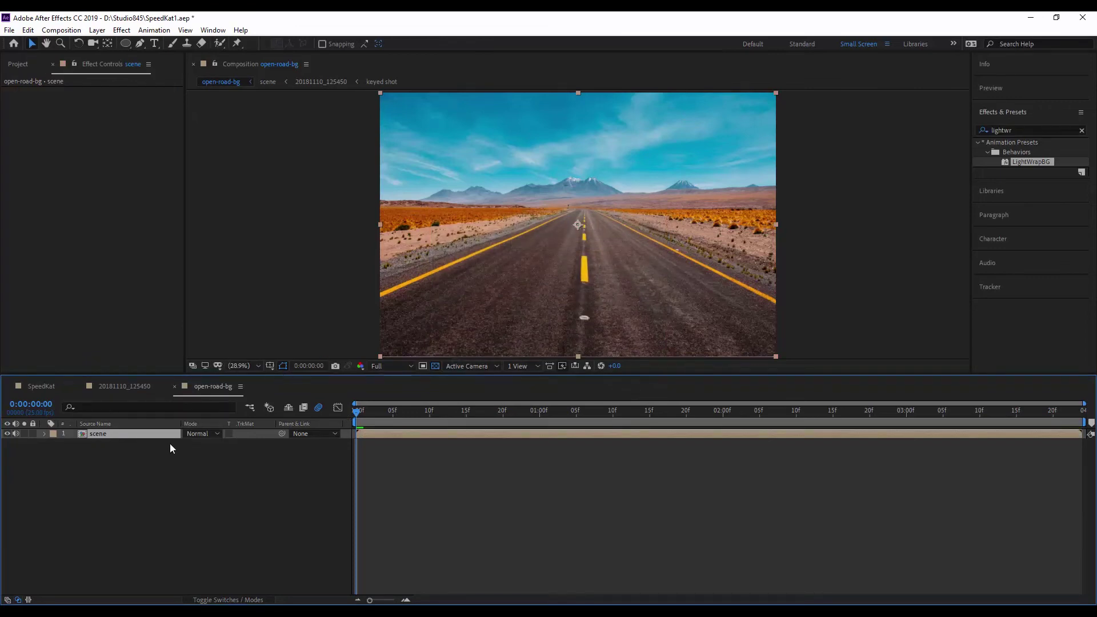
Apply Wiggle - position at speed 5, keyframing Amount 0, then 50 at frame 12, back to 0 later
{"action": "key", "text": "ctrl+space"}
{"action": "type", "text": "wiggle"}
{"action": "key", "text": "Return"}
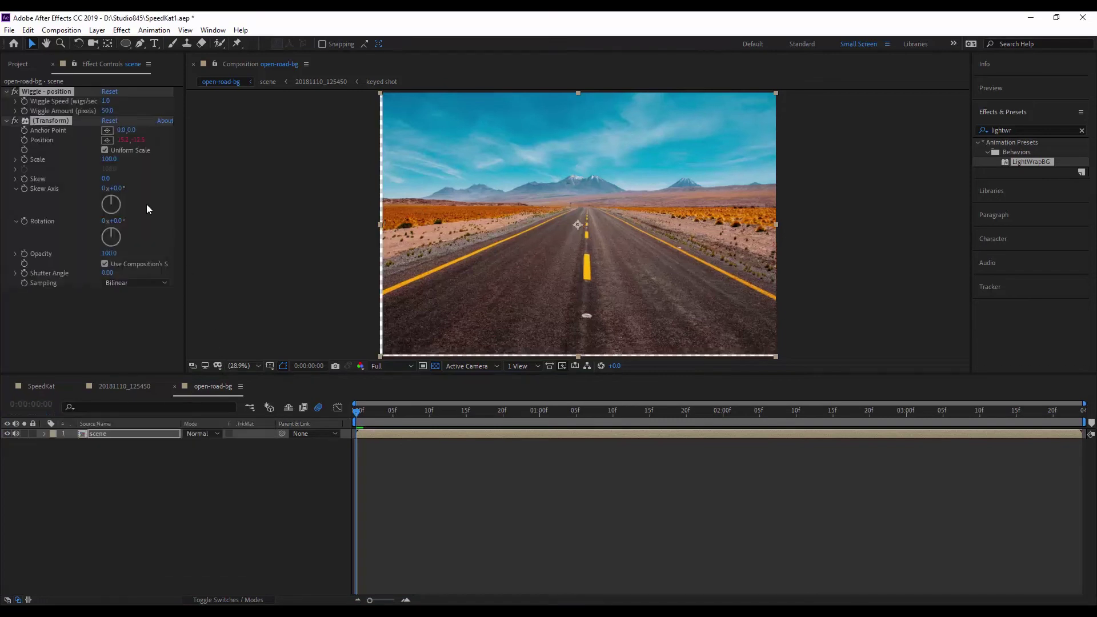
{"action": "left_click", "coordinate": [107, 111]}
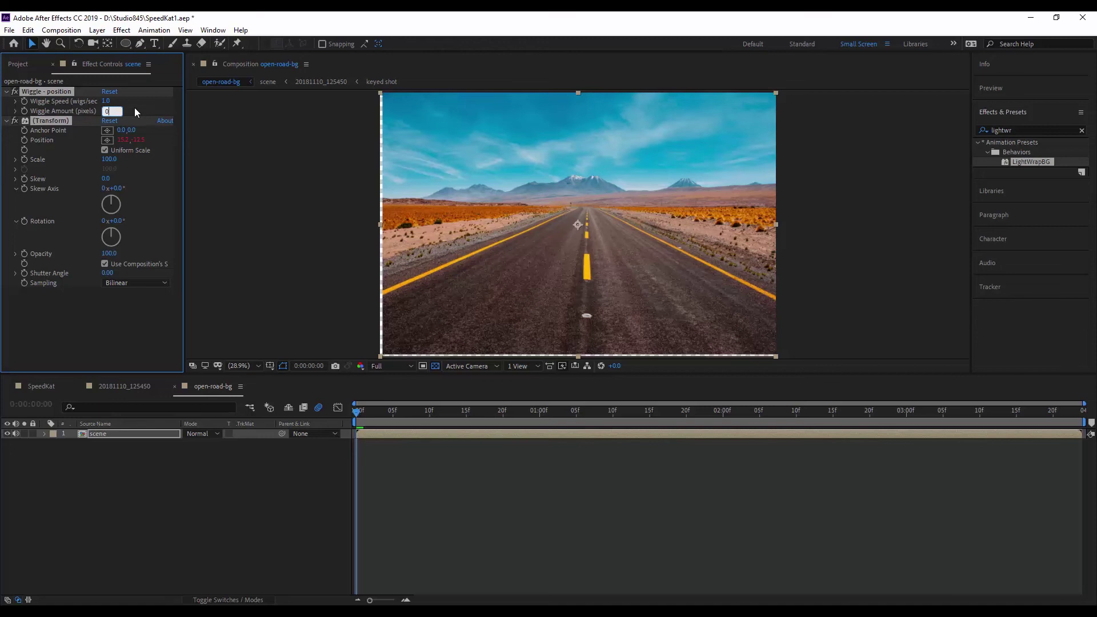
{"action": "key", "text": "Return"}
{"action": "left_click", "coordinate": [106, 101]}
{"action": "type", "text": "1"}
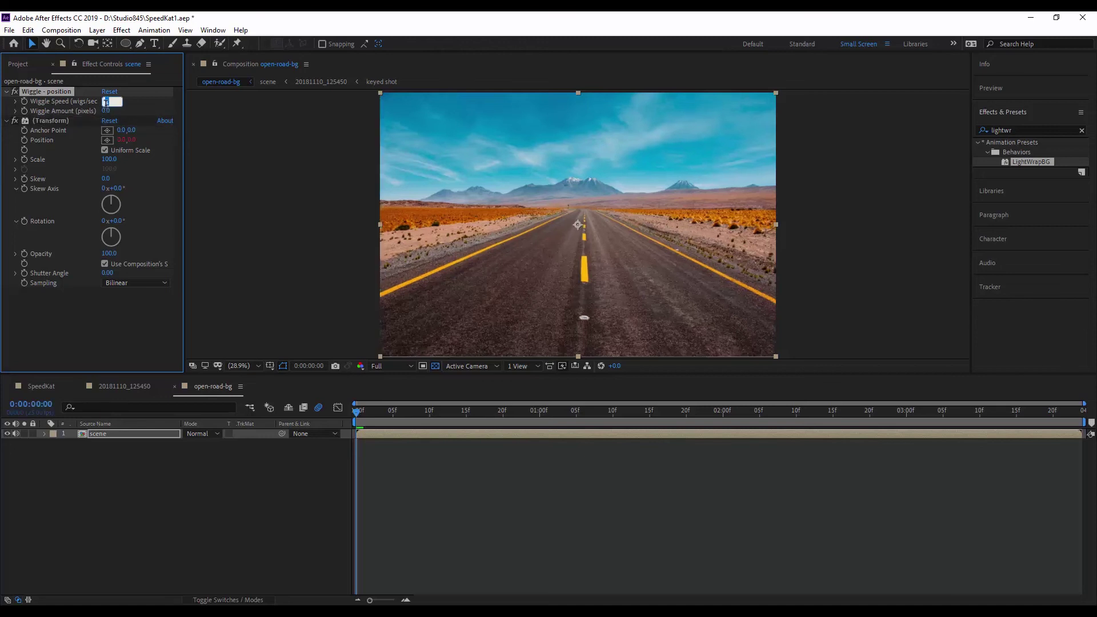
{"action": "key", "text": "Tab"}
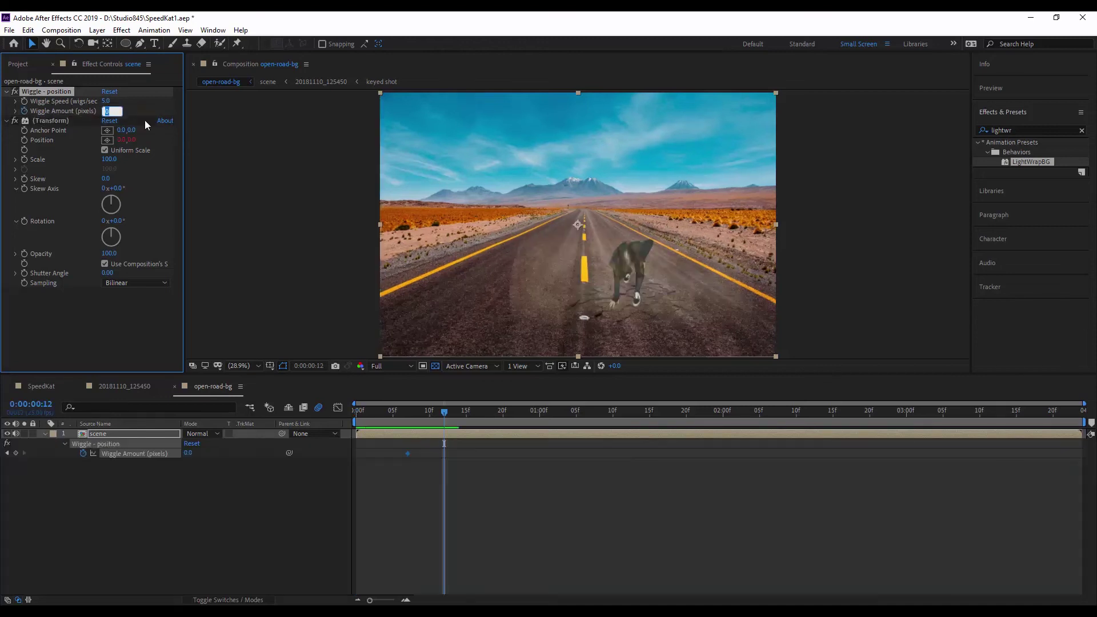
{"action": "type", "text": "50"}
{"action": "key", "text": "Return"}
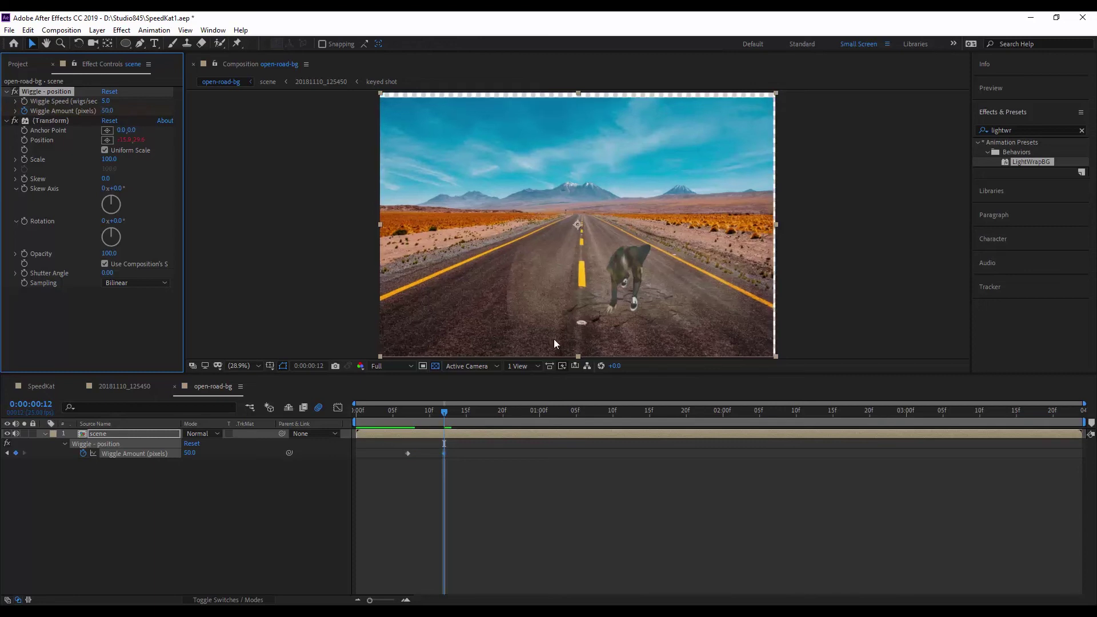
{"action": "left_click_drag", "start_coordinate": [445, 412], "coordinate": [641, 447]}
{"action": "left_click", "coordinate": [107, 110]}
{"action": "type", "text": "0"}
{"action": "key", "text": "Return"}
{"action": "left_click_drag", "start_coordinate": [642, 410], "coordinate": [445, 411]}
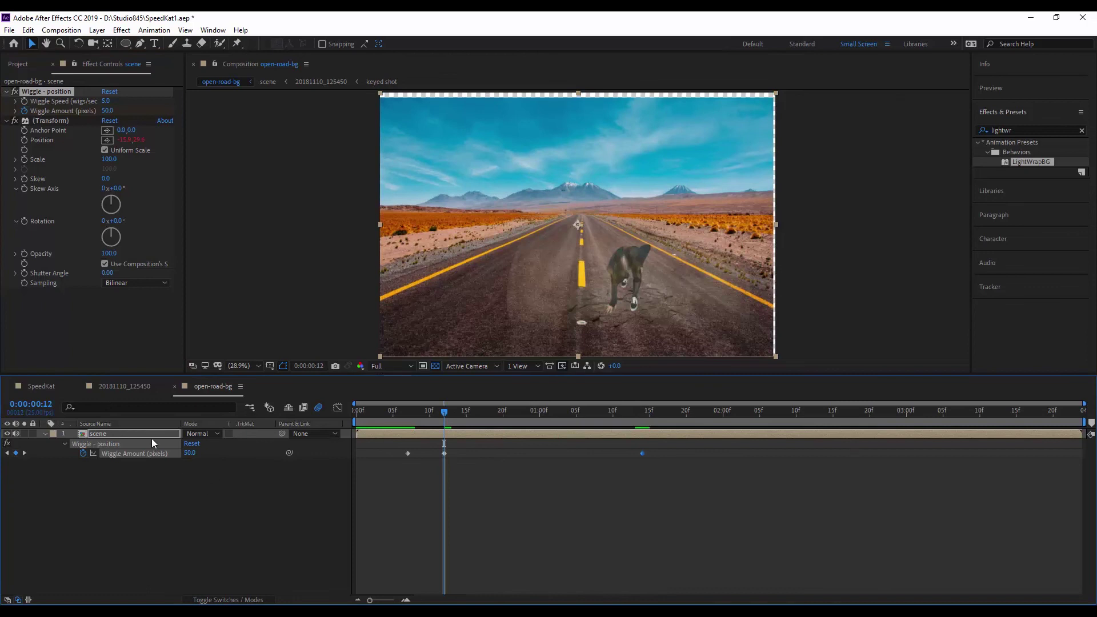
Scale the scene layer to 105% to hide the shaking edges
{"action": "key", "text": "s"}
{"action": "left_click", "coordinate": [217, 444]}
{"action": "type", "text": "105"}
{"action": "key", "text": "Return"}
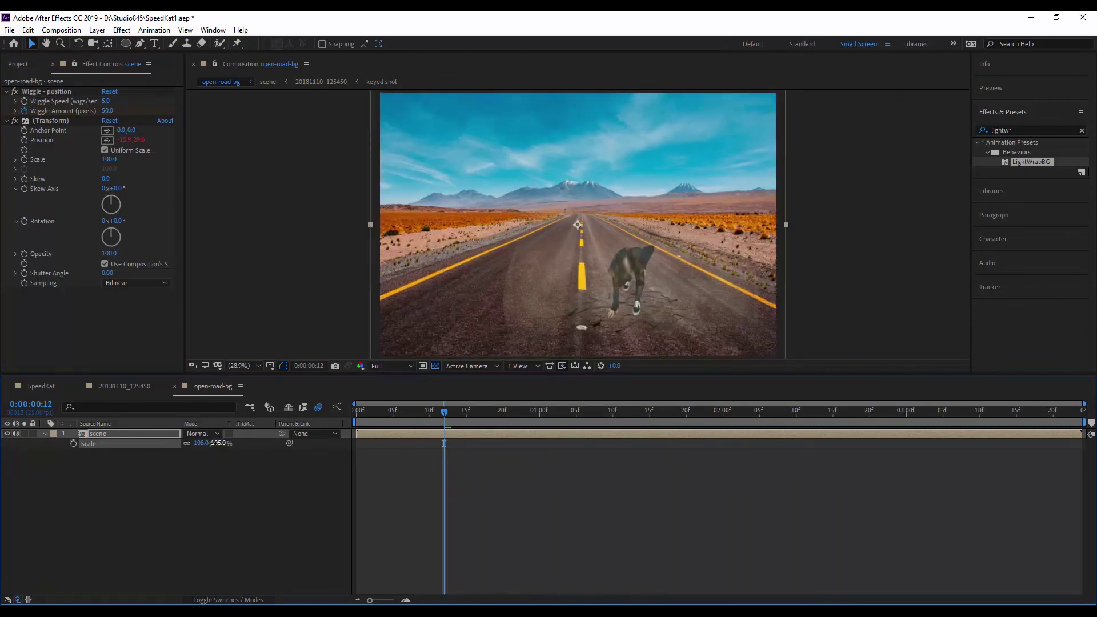
{"action": "key", "text": "Home"}
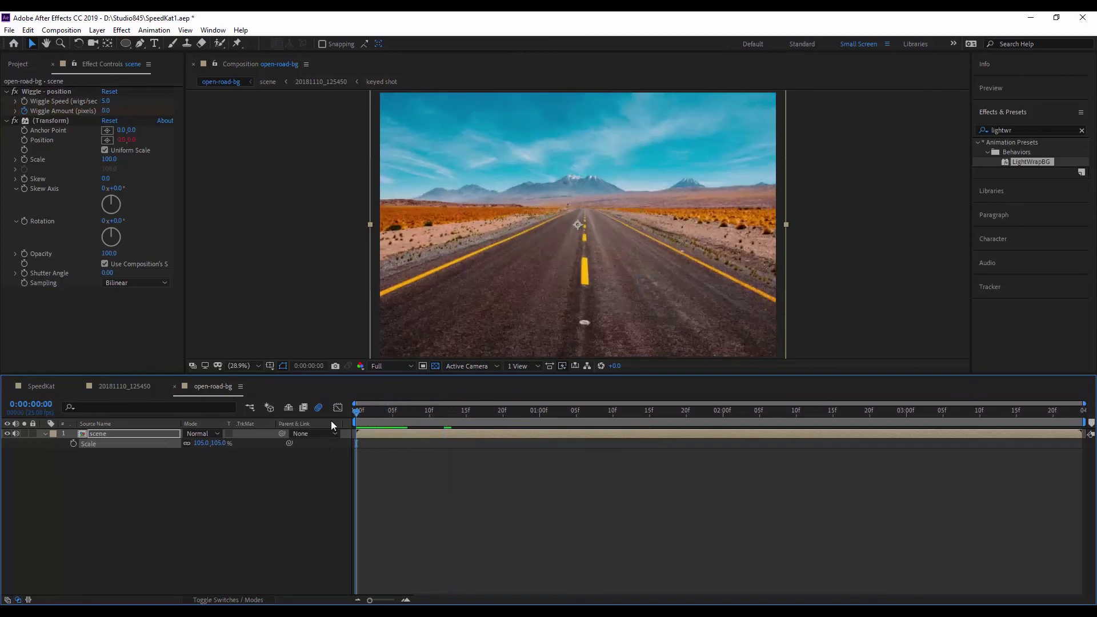
{"action": "key", "text": "space"}
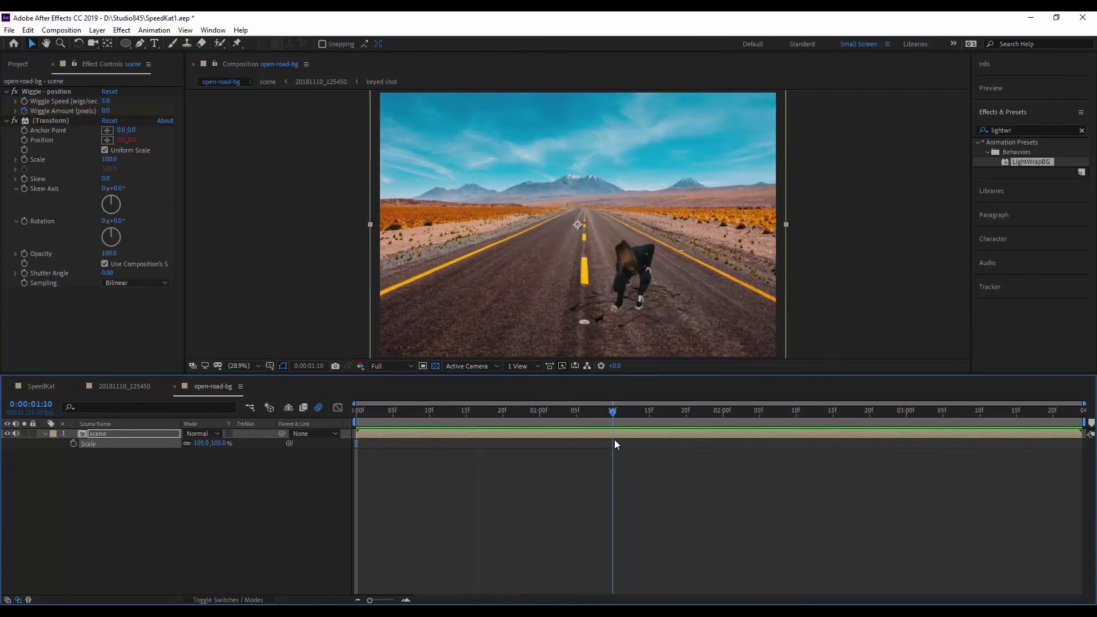
{"action": "key", "text": "space"}
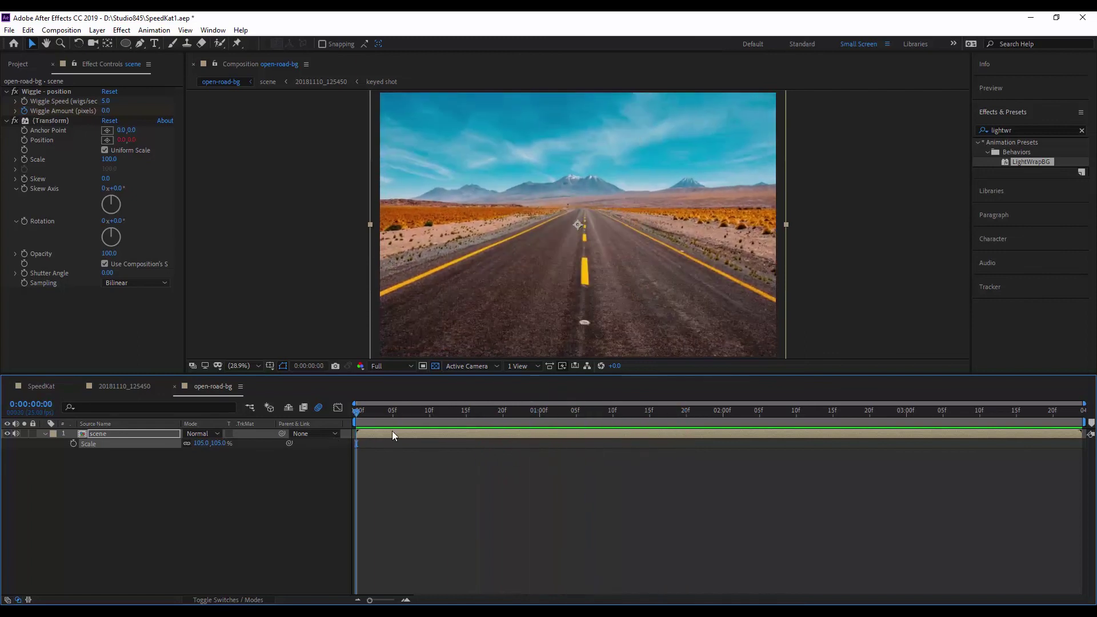
{"action": "left_click_drag", "start_coordinate": [401, 411], "coordinate": [554, 451]}
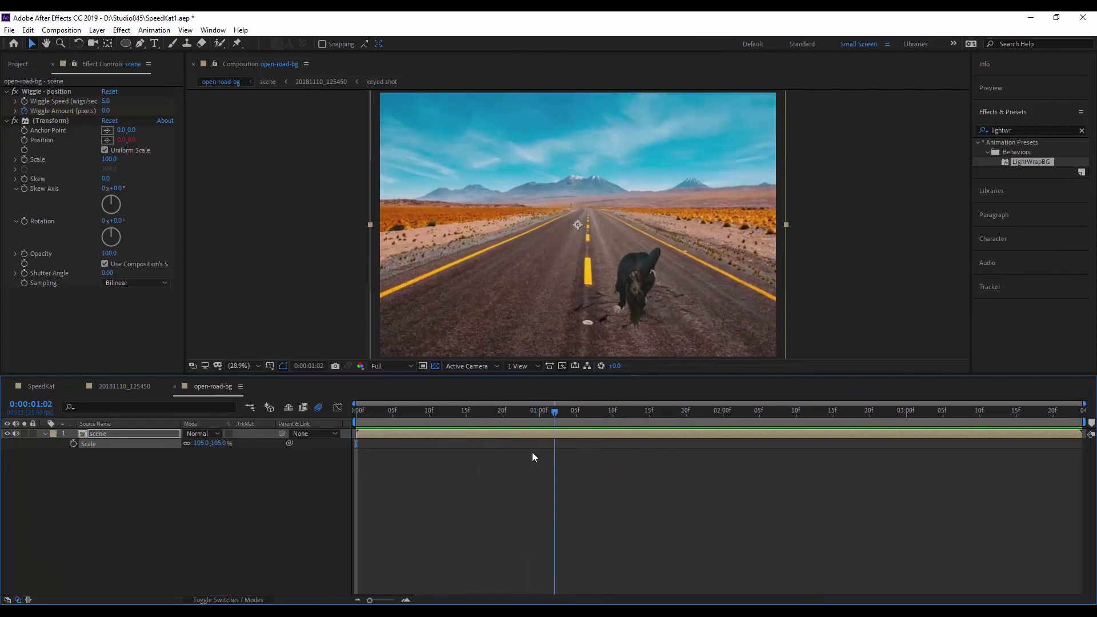
{"action": "key", "text": "space"}
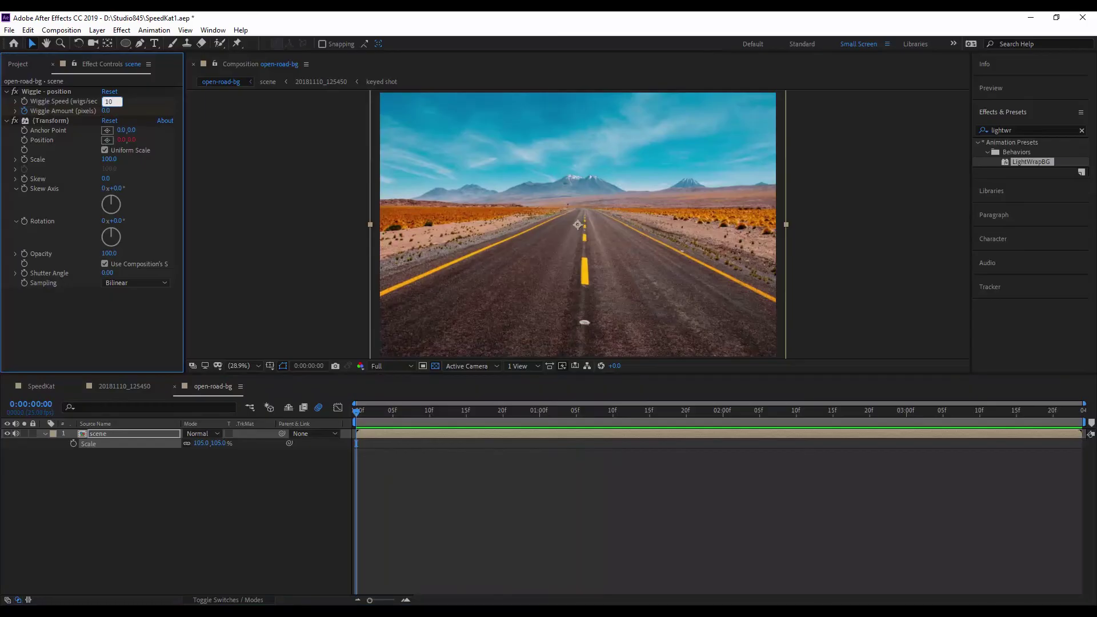
{"action": "left_click", "coordinate": [104, 103]}
{"action": "type", "text": "10"}
Commit a Wiggle Speed of 10 and preview the faster impact shake
{"action": "key", "text": "Return"}
{"action": "key", "text": "space"}
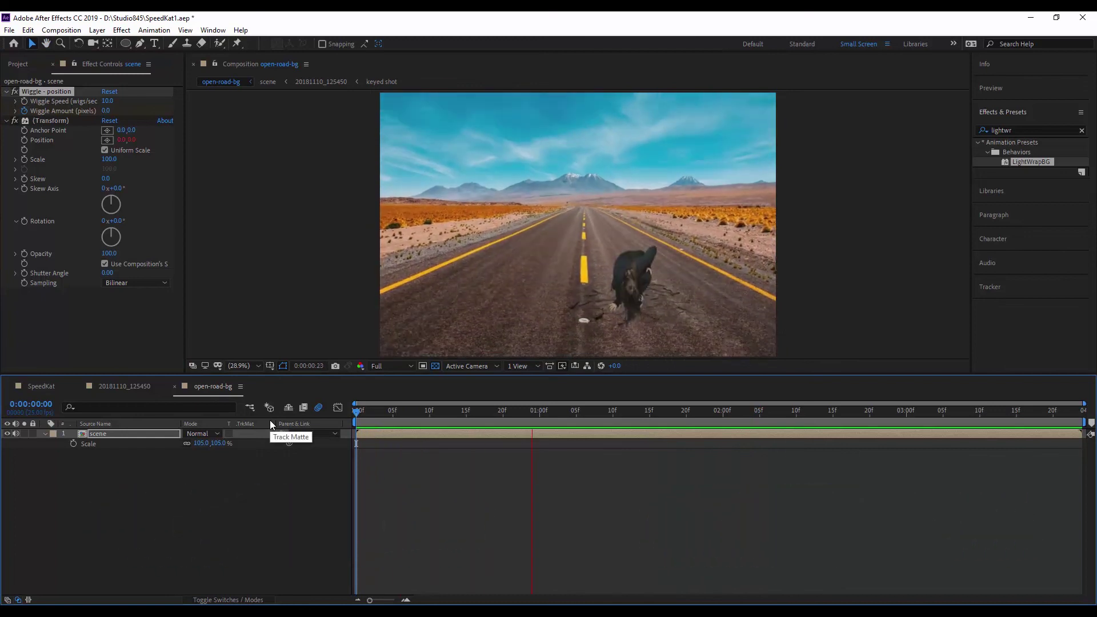
{"action": "key", "text": "space"}
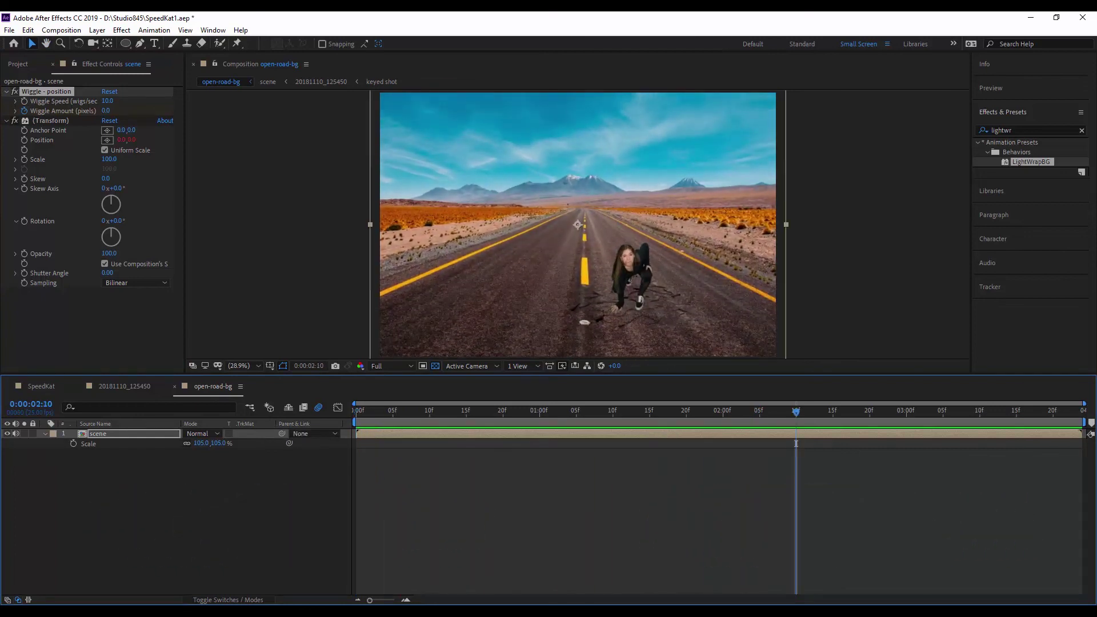